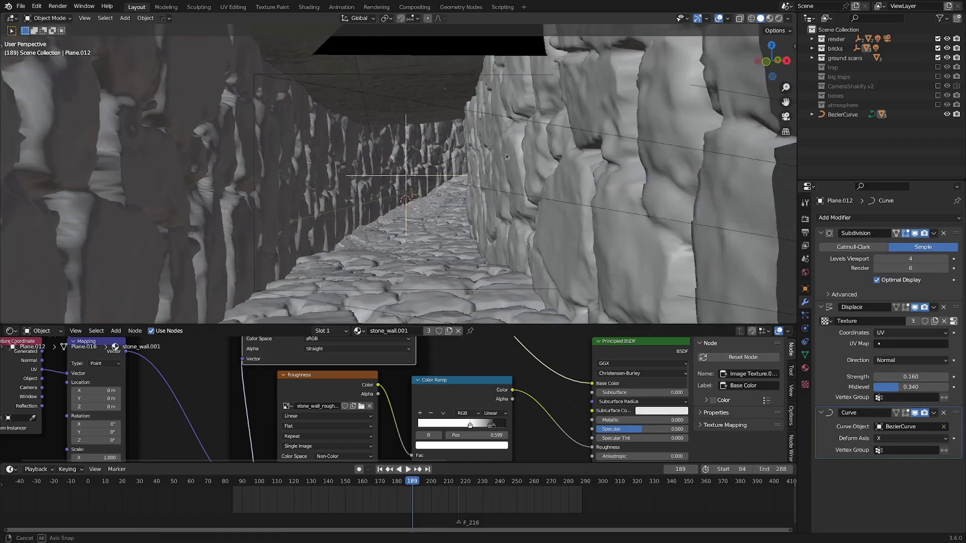
# - Exclude the render collection from the view layer so only the brick corridor pieces are shown
pyautogui.click(292, 165)
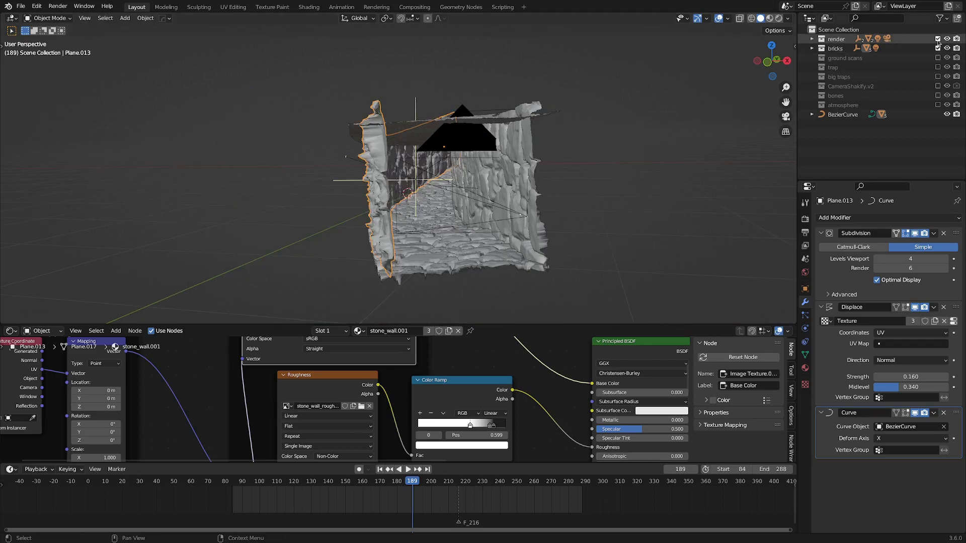
pyautogui.click(937, 39)
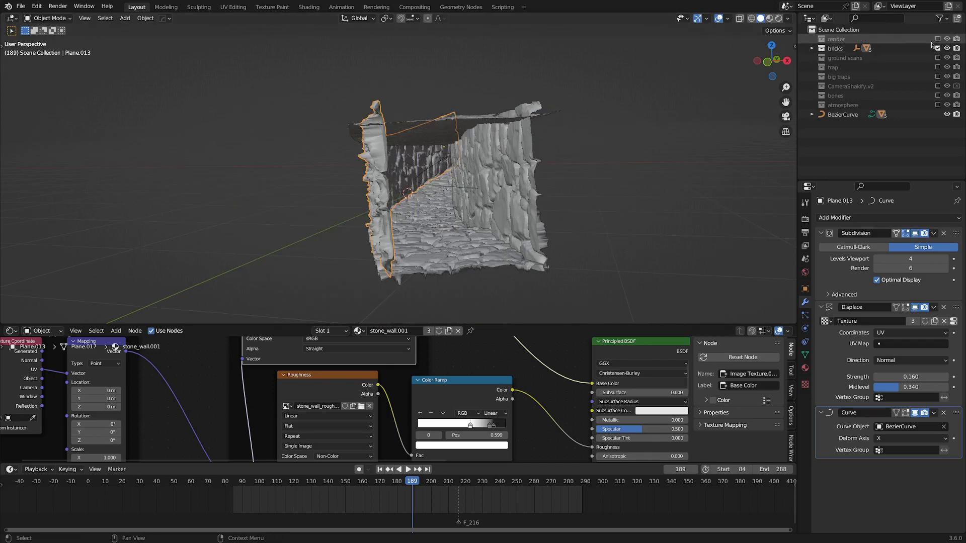
pyautogui.scroll(3, 426, 240)
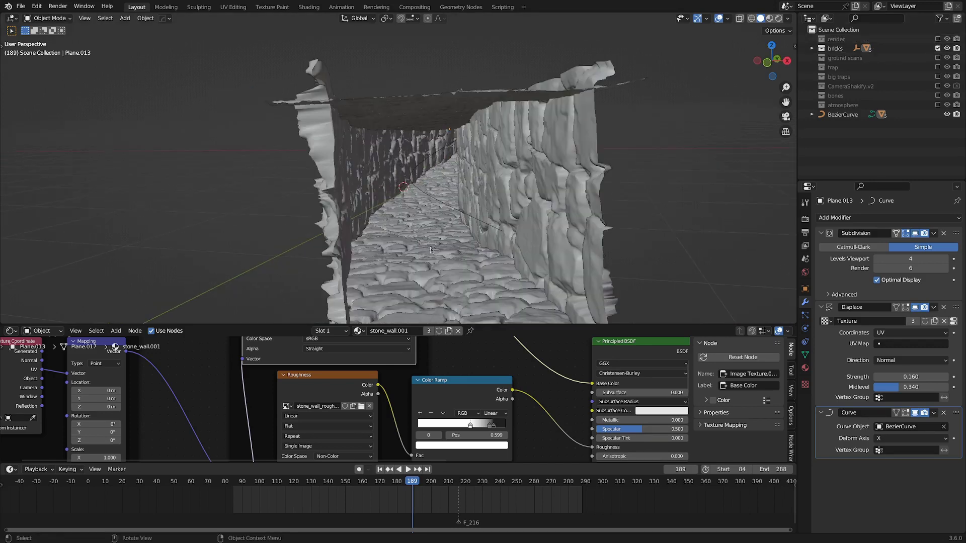
# - Select the corridor's floor, both side walls and ceiling planes together
pyautogui.click(437, 218)
pyautogui.keyDown('shift'); pyautogui.click(351, 159); pyautogui.keyUp('shift')
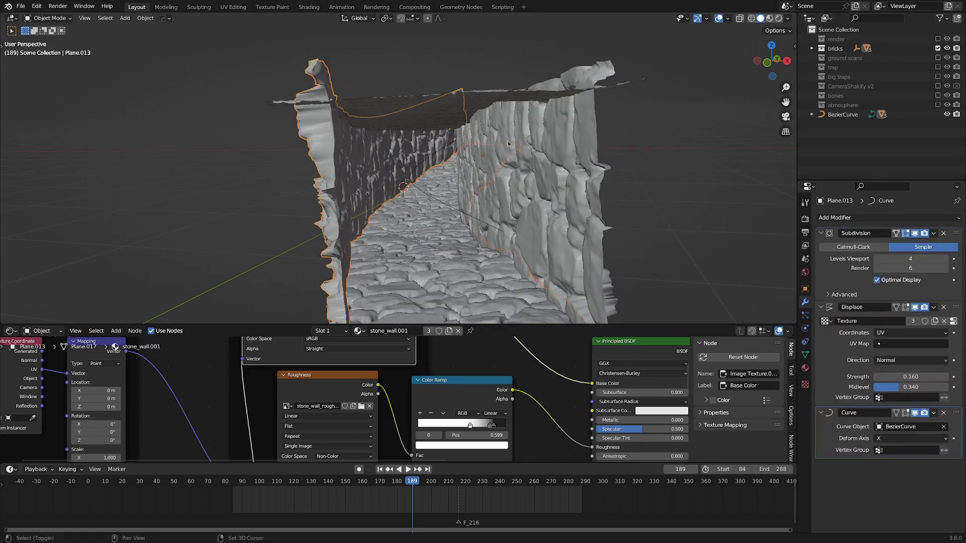
pyautogui.keyDown('shift'); pyautogui.click(517, 143); pyautogui.keyUp('shift')
pyautogui.keyDown('shift'); pyautogui.click(457, 103); pyautogui.keyUp('shift')
pyautogui.scroll(-4, 458, 105)
pyautogui.moveTo(458, 135); pyautogui.dragTo(483, 142, button='middle')
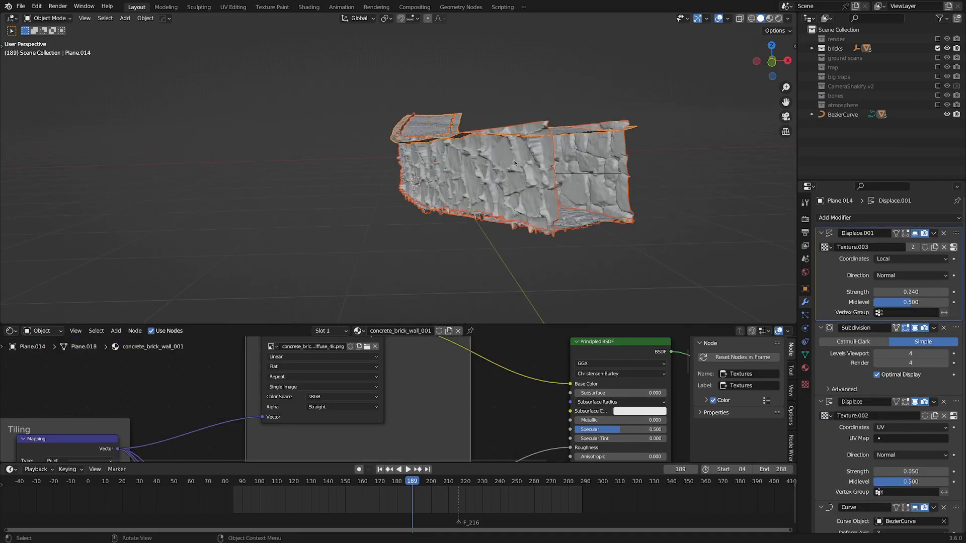
# - Inspect the base meshes of the selected corridor planes in Edit Mode and return to Object Mode
pyautogui.hotkey('ctrl', 'Tab')
pyautogui.click(602, 160)
pyautogui.scroll(4, 521, 174)
pyautogui.moveTo(518, 175); pyautogui.dragTo(392, 178, button='middle')
pyautogui.scroll(-3, 498, 175)
pyautogui.moveTo(315, 174); pyautogui.dragTo(557, 166, button='middle')
pyautogui.scroll(5, 556, 166)
pyautogui.hotkey('ctrl', 'Tab')
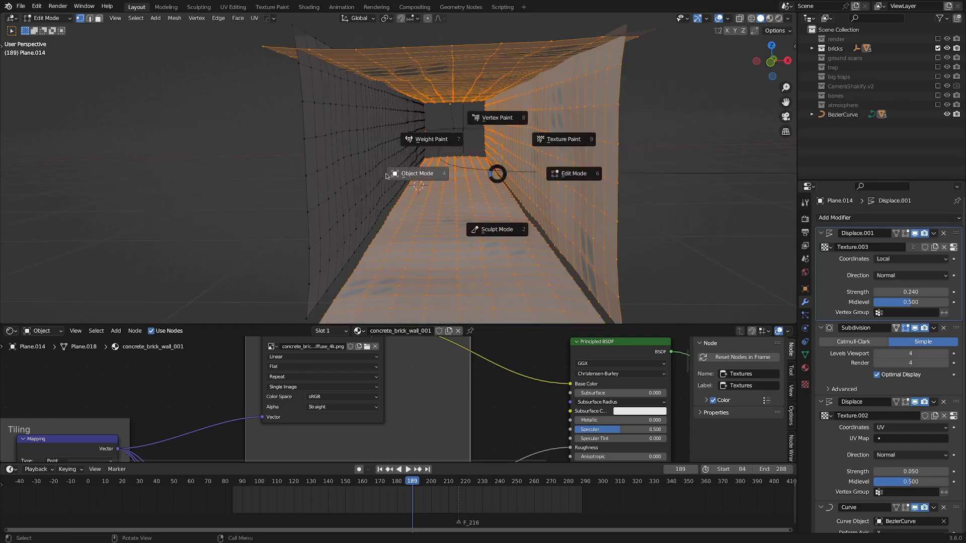
pyautogui.click(387, 175)
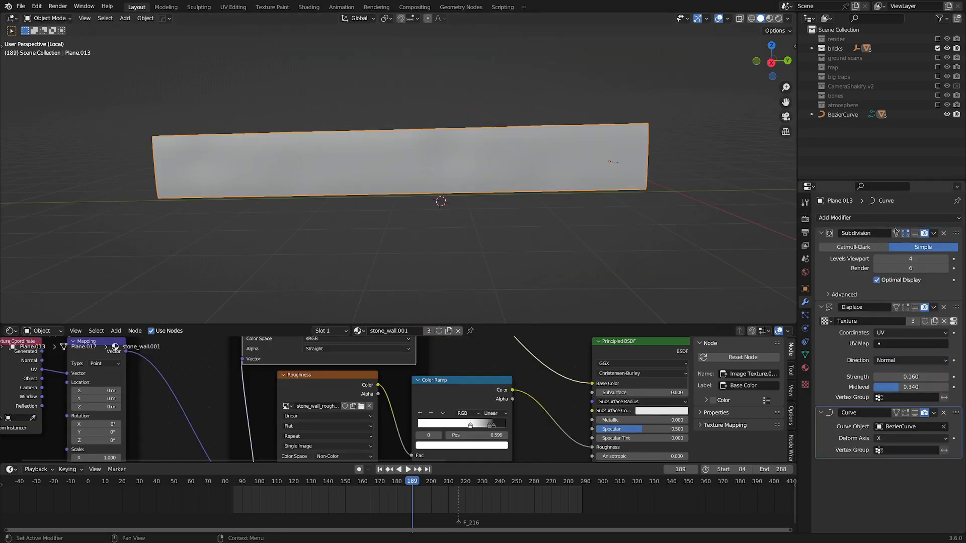
# - Enable the Subdivision modifier's viewport display on the isolated wall plane
pyautogui.click(914, 233)
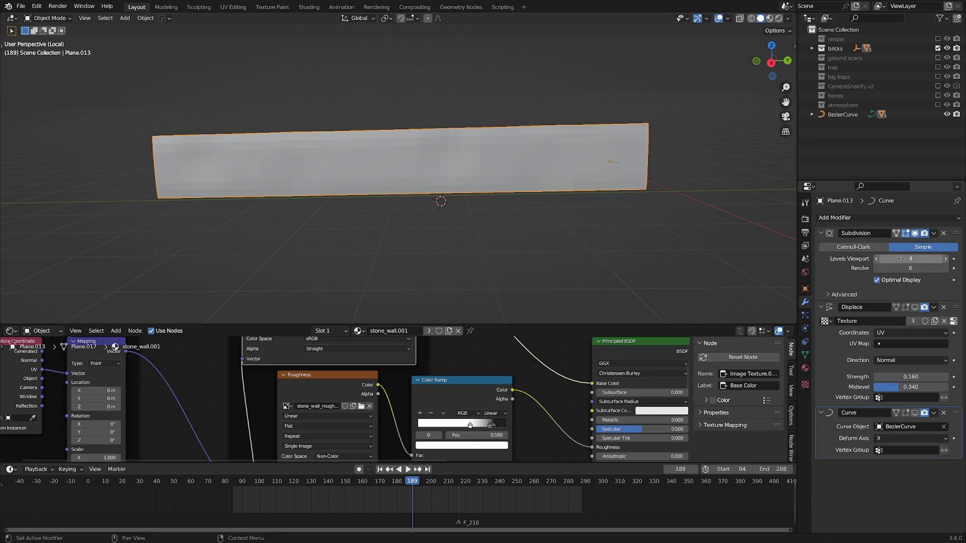
pyautogui.scroll(4, 431, 183)
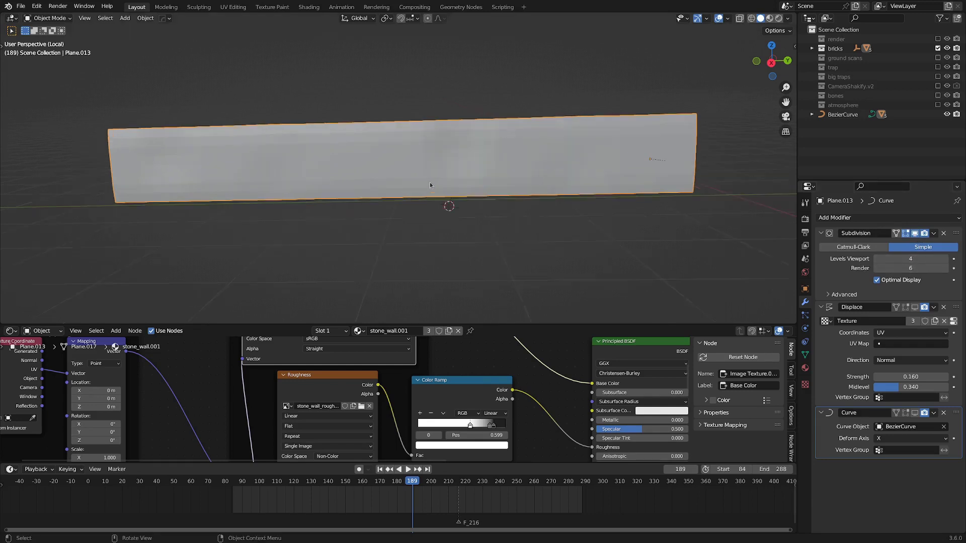
pyautogui.moveTo(431, 183); pyautogui.dragTo(384, 181, button='middle')
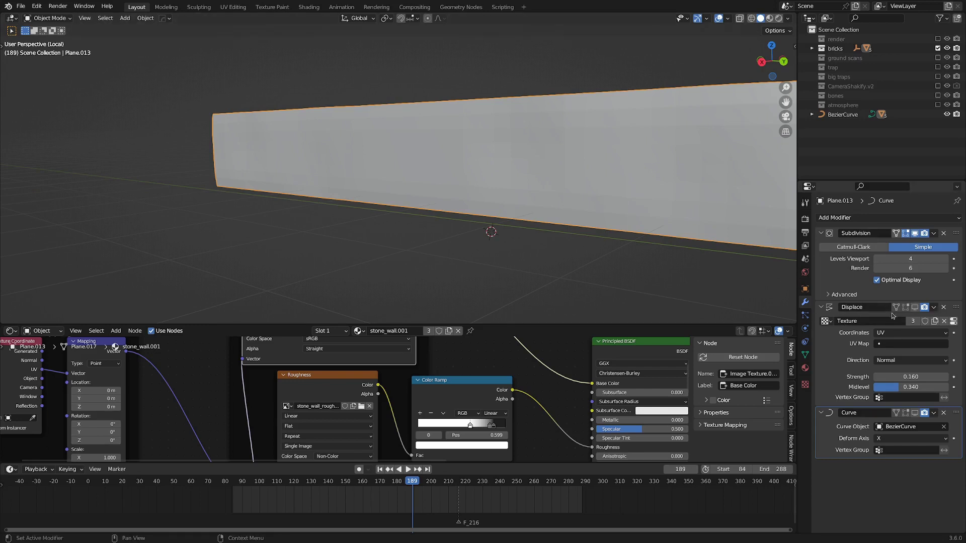
# - Enable the Displace modifier's viewport display on the wall plane and examine the stone relief
pyautogui.click(914, 307)
pyautogui.moveTo(503, 242); pyautogui.dragTo(605, 227, button='middle')
pyautogui.scroll(4, 553, 214)
pyautogui.moveTo(493, 197); pyautogui.dragTo(551, 200, button='middle')
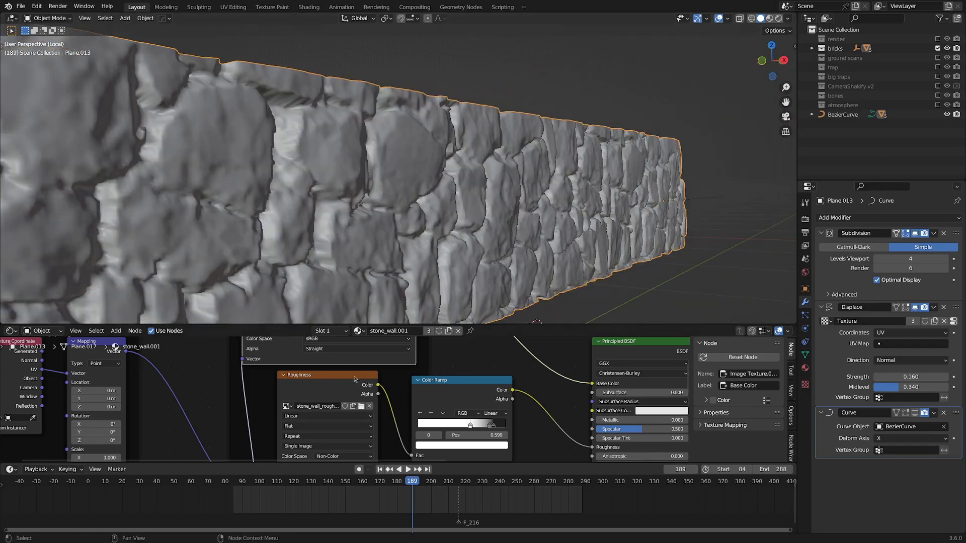
pyautogui.scroll(-5, 414, 345)
pyautogui.moveTo(366, 195); pyautogui.dragTo(452, 226, button='middle')
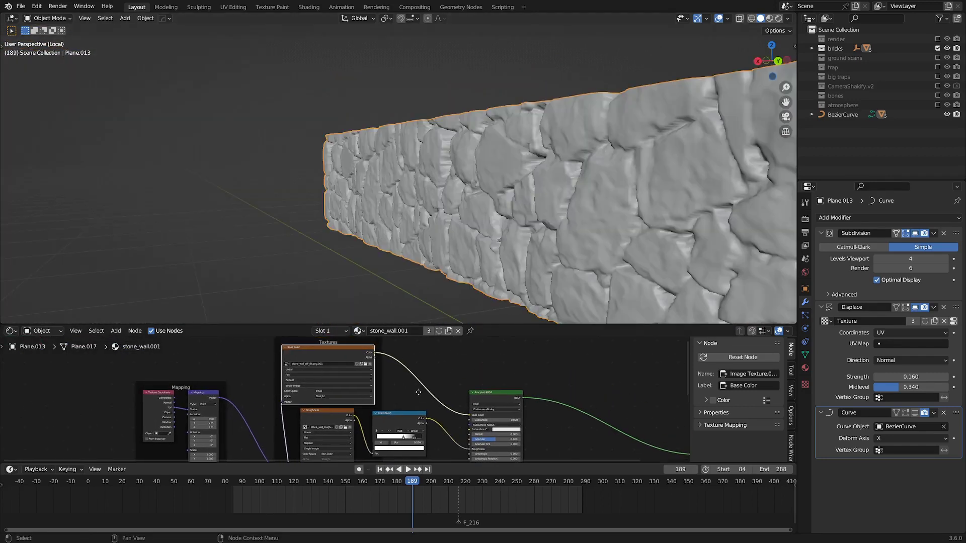
pyautogui.moveTo(476, 347); pyautogui.dragTo(446, 349, button='middle')
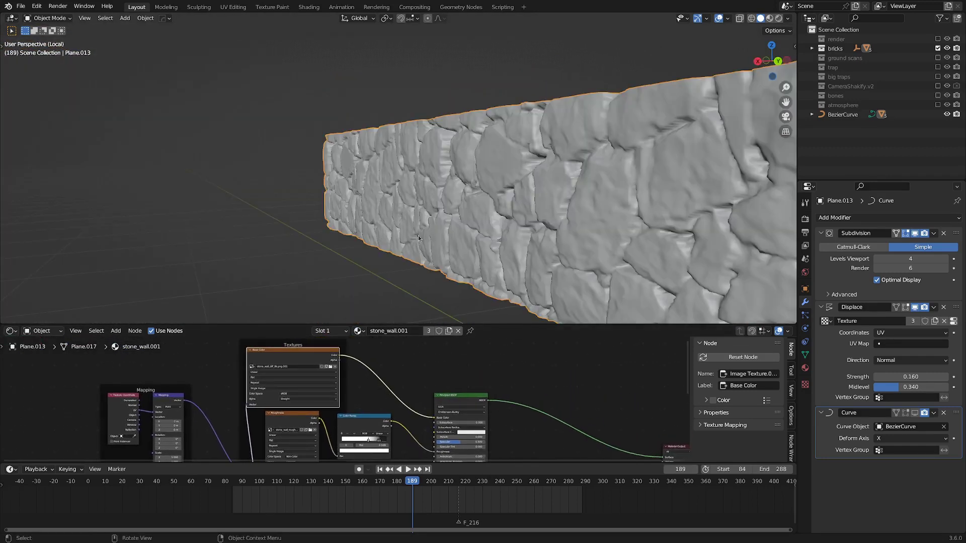
pyautogui.moveTo(419, 248); pyautogui.dragTo(483, 220, button='middle')
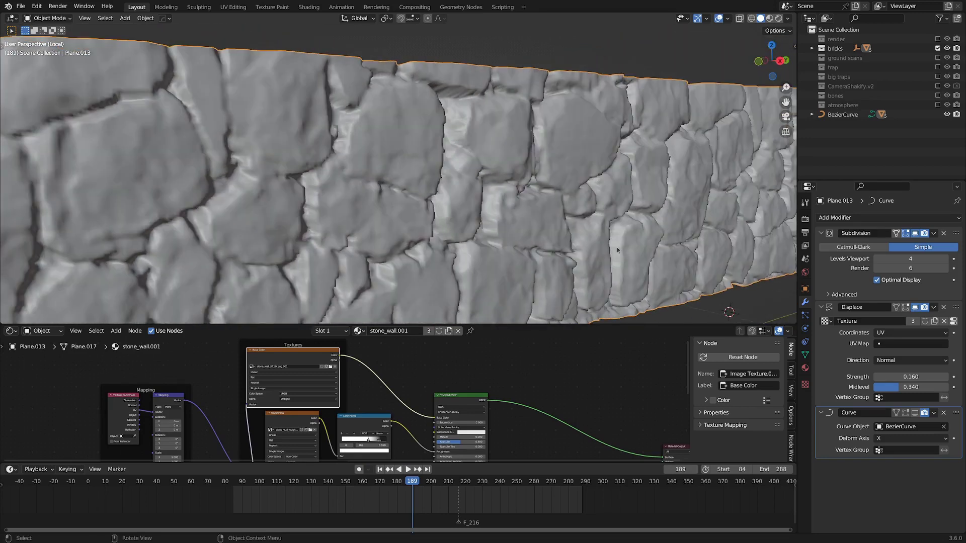
# - Open the image texture used by the wall's Displace modifier to examine its settings
pyautogui.click(953, 321)
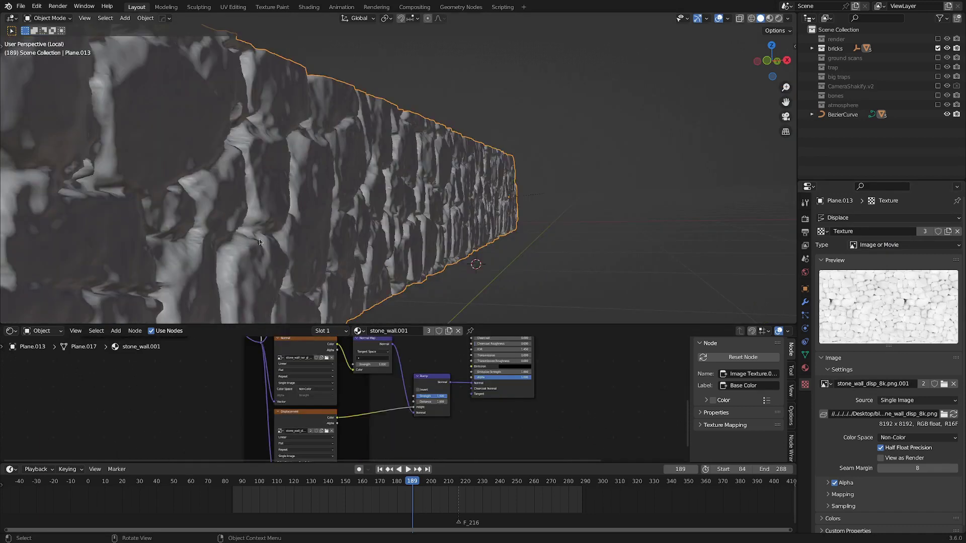
pyautogui.scroll(-5, 259, 240)
pyautogui.moveTo(259, 240)
pyautogui.mouseDown(button='middle')
pyautogui.moveTo(337, 236)
pyautogui.moveTo(254, 241)
pyautogui.mouseUp(button='middle')
pyautogui.scroll(5, 435, 208)
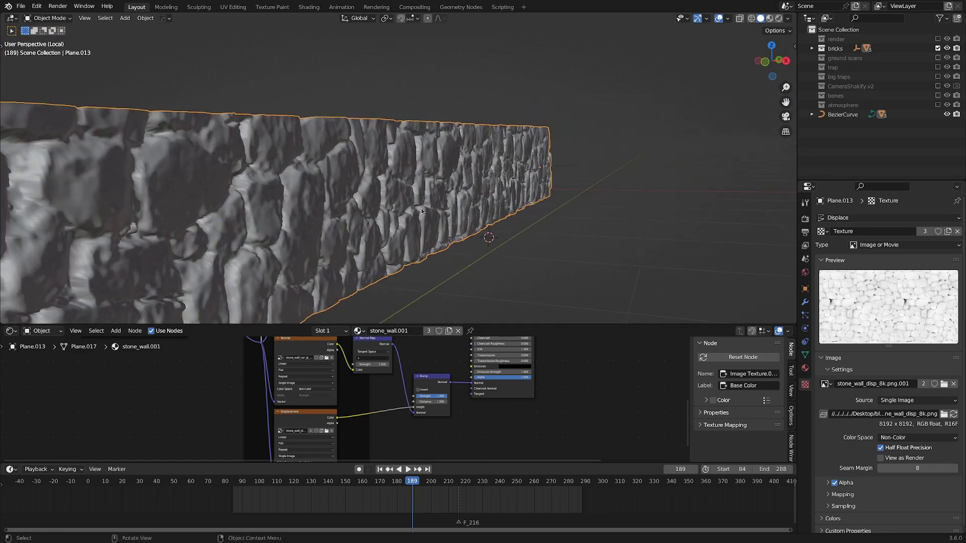
# - Return to the wall's modifier stack and enable the Curve modifier's viewport display
pyautogui.click(804, 302)
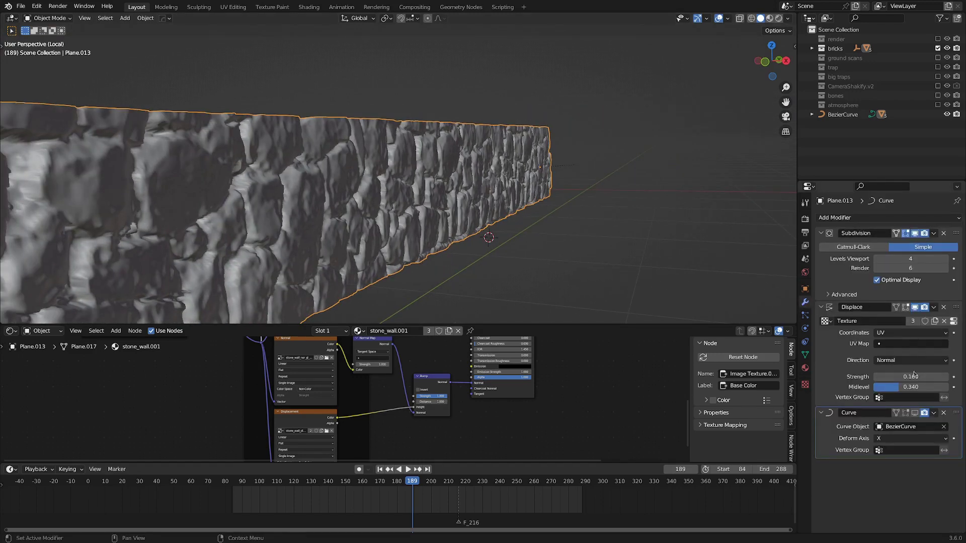
pyautogui.click(914, 413)
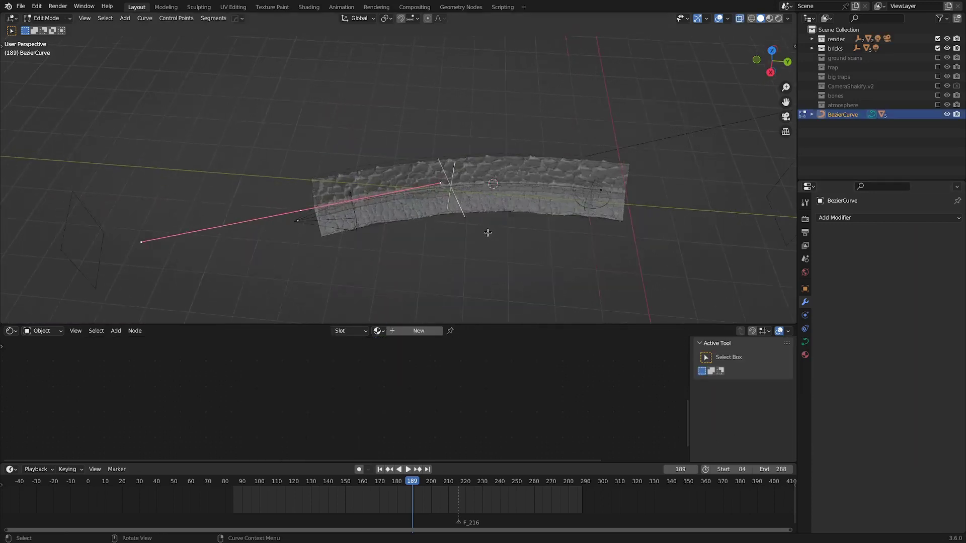
# - Try rotating the Bezier curve's end control point to bend the corridor differently, and return to Object Mode
pyautogui.scroll(2, 488, 232)
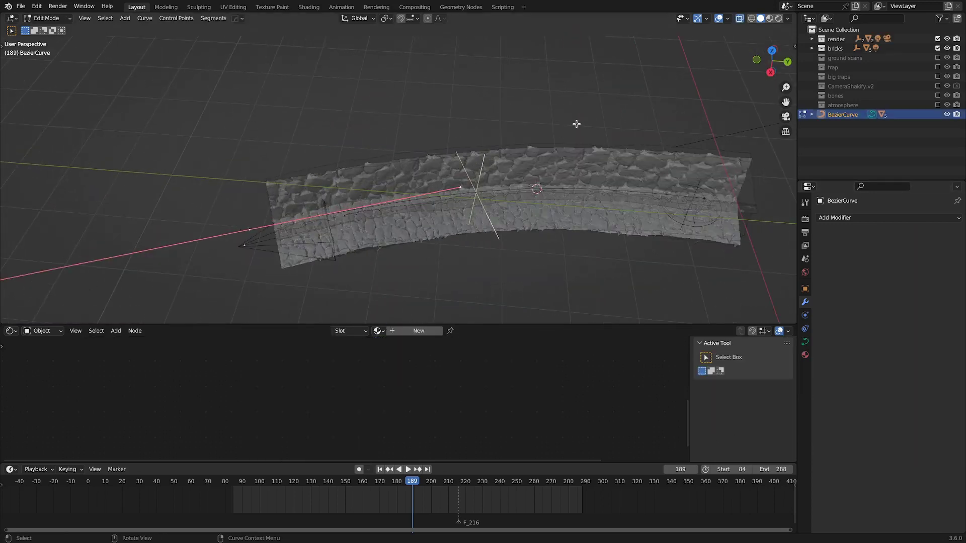
pyautogui.press('r')
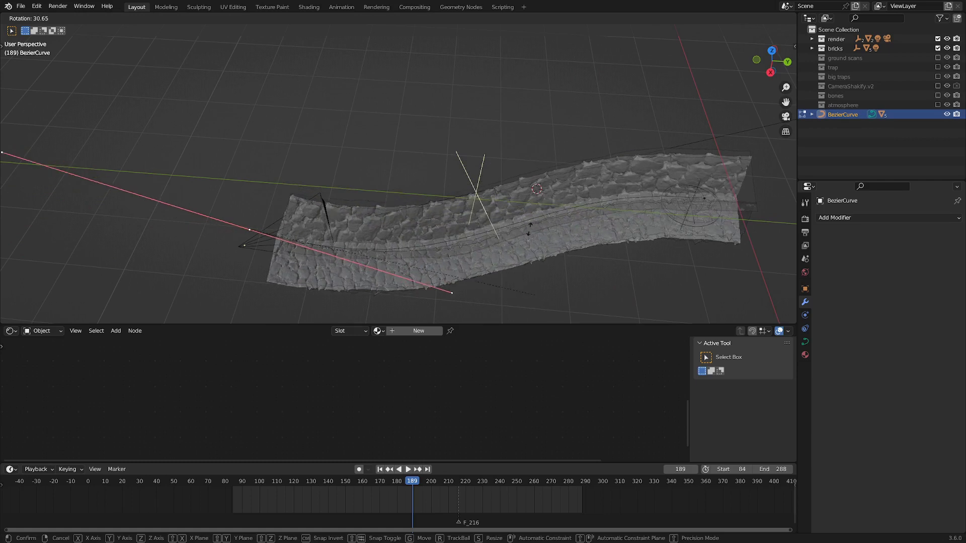
pyautogui.click(459, 171)
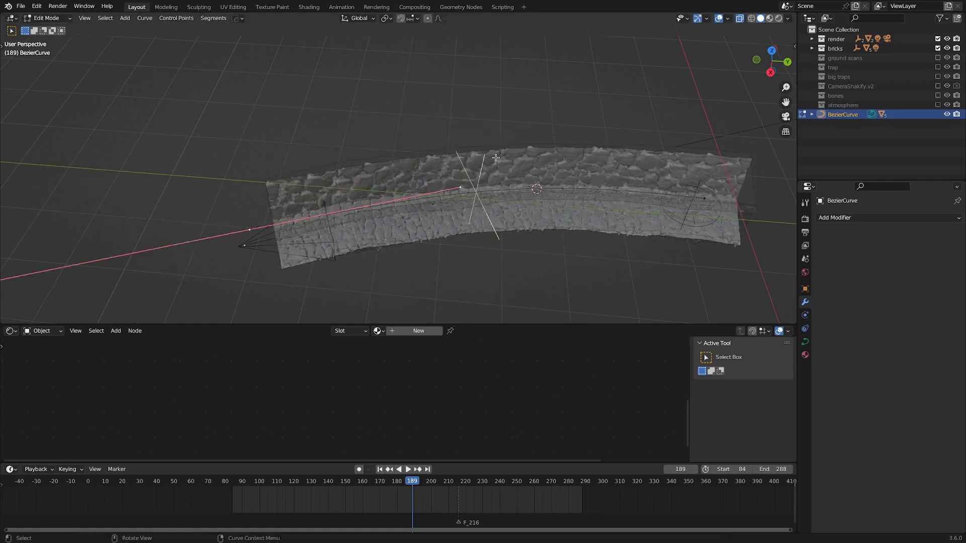
pyautogui.moveTo(455, 184); pyautogui.dragTo(361, 162, button='middle')
pyautogui.hotkey('ctrl', 'Tab')
pyautogui.click(527, 147)
# - Examine the curved corridor from its entrance and from above
pyautogui.scroll(2, 342, 164)
pyautogui.scroll(3, 367, 158)
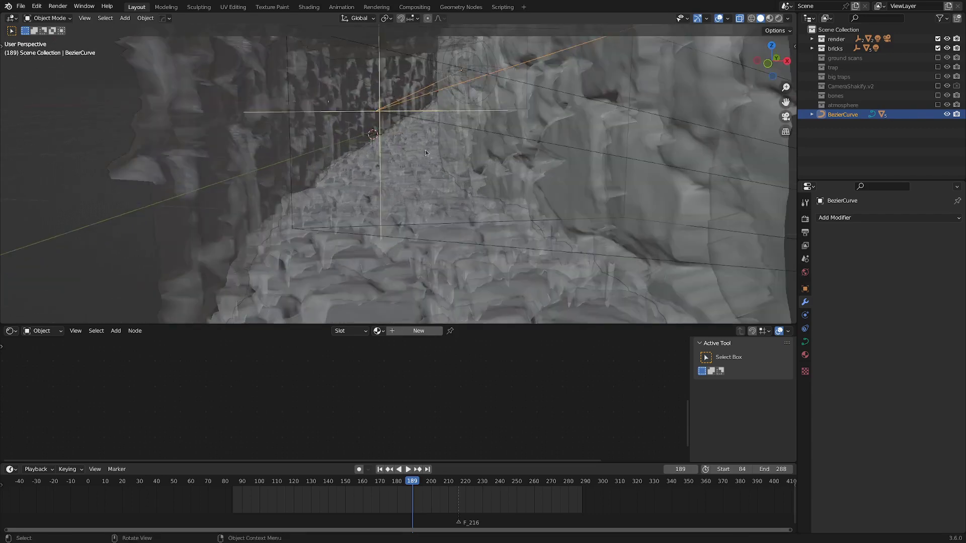
pyautogui.scroll(-3, 421, 152)
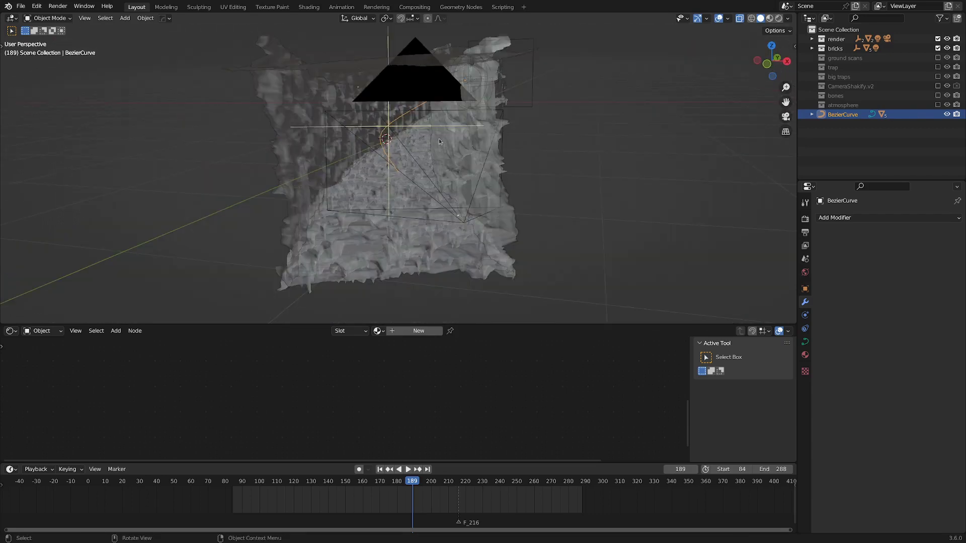
pyautogui.moveTo(436, 142); pyautogui.dragTo(591, 210, button='middle')
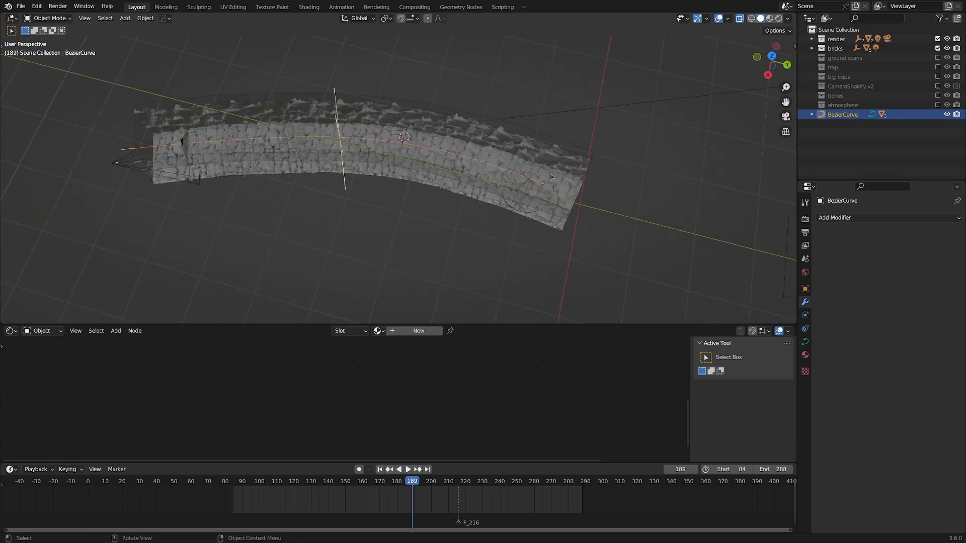
pyautogui.moveTo(495, 215); pyautogui.dragTo(437, 187, button='middle')
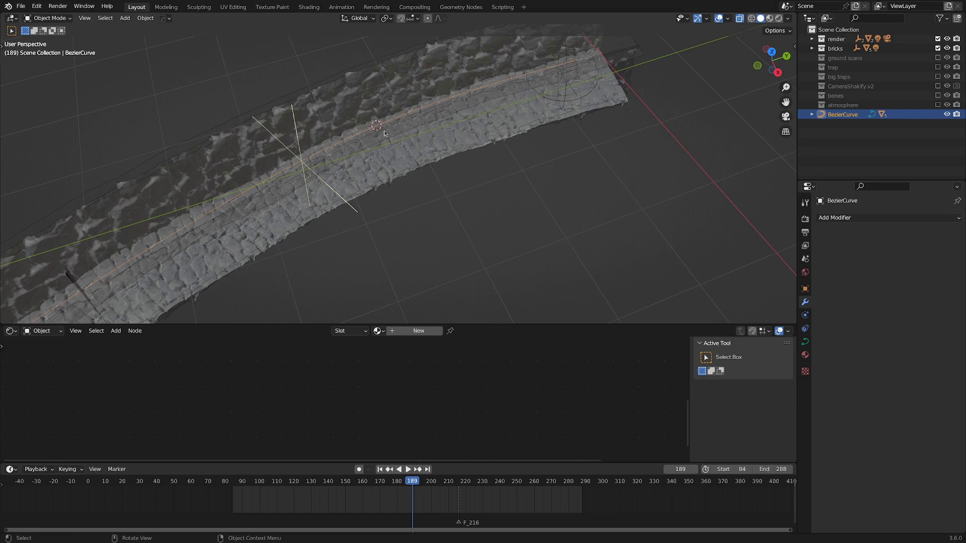
# - Show the corridor through the scene camera with X-ray display turned off
pyautogui.press('KP_0')
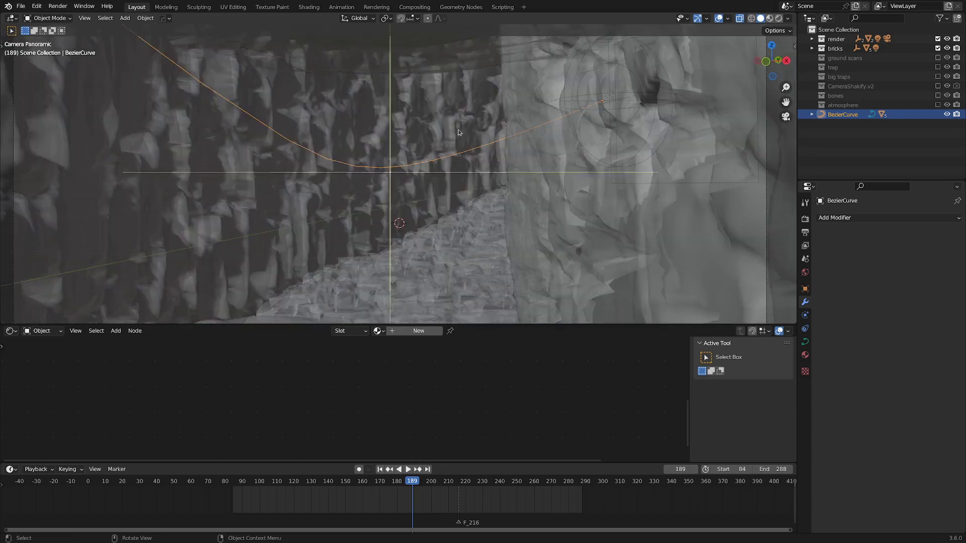
pyautogui.scroll(-7, 490, 192)
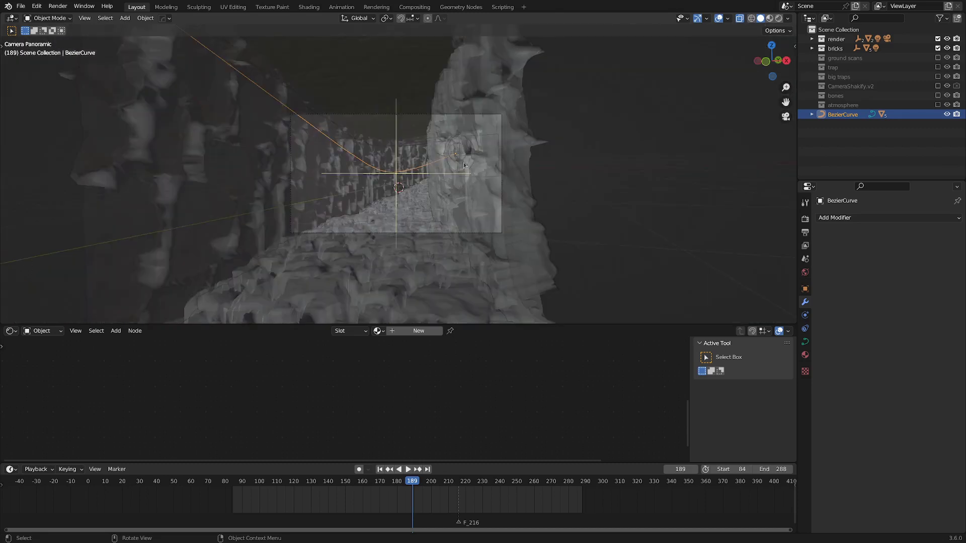
pyautogui.hotkey('alt', 'z')
pyautogui.scroll(5, 438, 222)
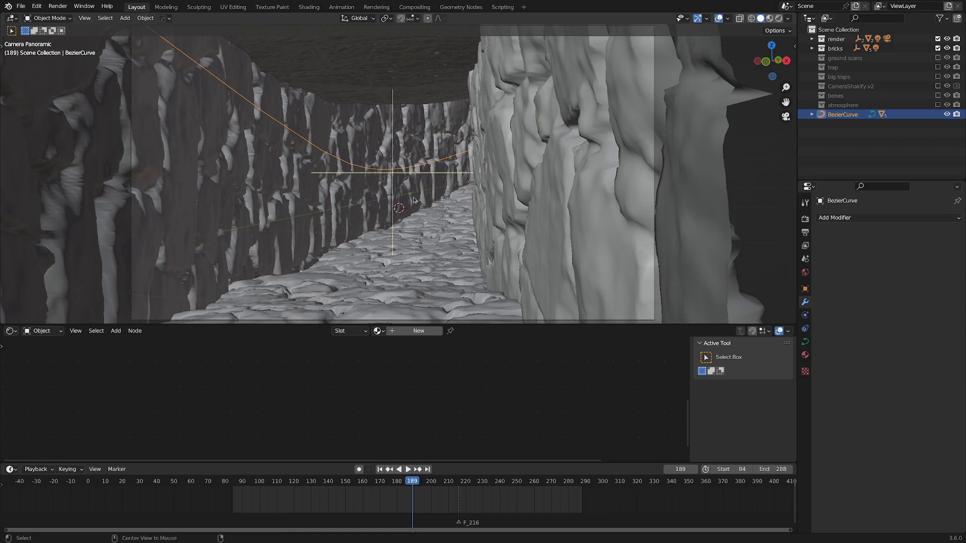
# - Reveal the hidden objects and inspect the dirt plane along the corridor floor in Edit Mode
pyautogui.hotkey('alt', 'h')
pyautogui.click(355, 238)
pyautogui.moveTo(354, 237); pyautogui.dragTo(452, 203, button='middle')
pyautogui.press('Tab')
pyautogui.scroll(-5, 465, 224)
pyautogui.press('Tab')
pyautogui.scroll(6, 452, 204)
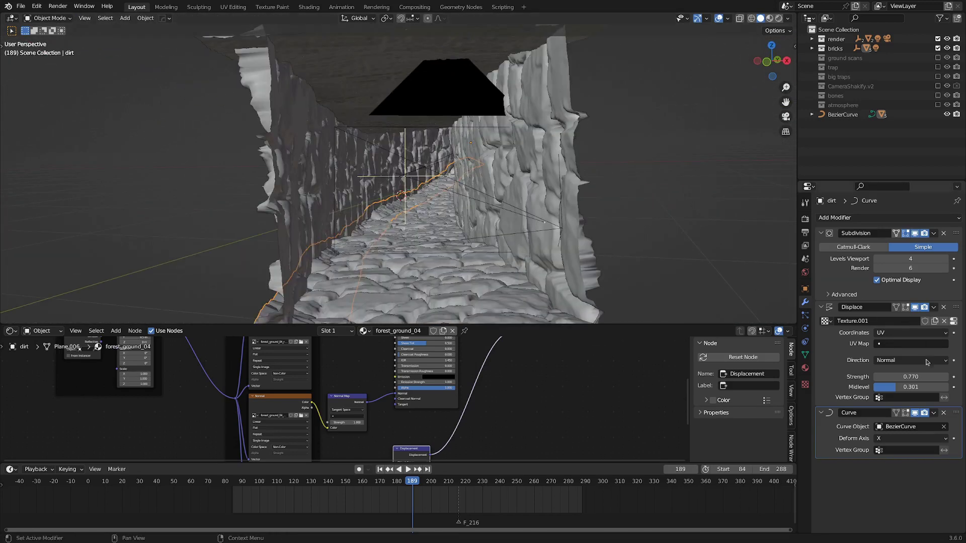
pyautogui.scroll(6, 623, 171)
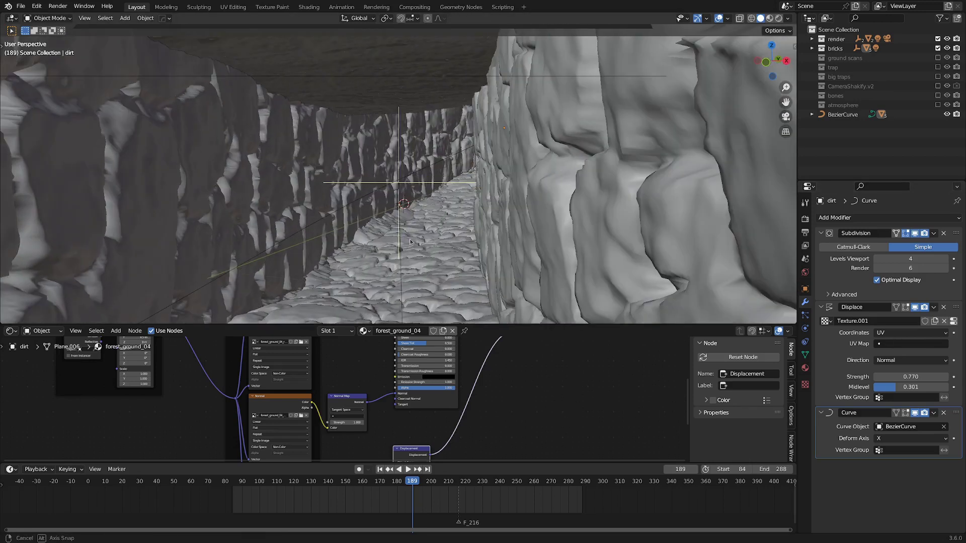
# - Enable the ground scans collection and isolate the eroded sand scan on the corridor floor in Local View
pyautogui.click(937, 58)
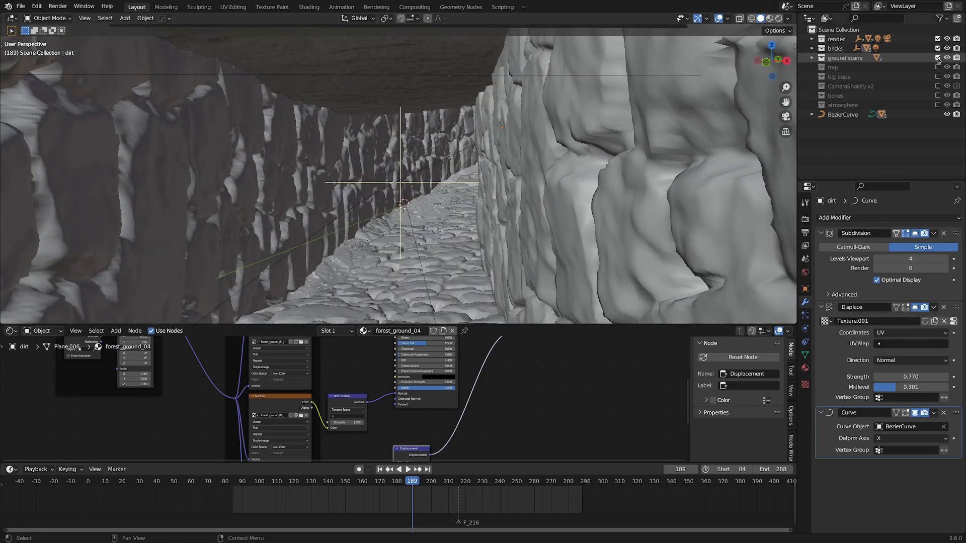
pyautogui.click(342, 260)
pyautogui.press('KP_Divide')
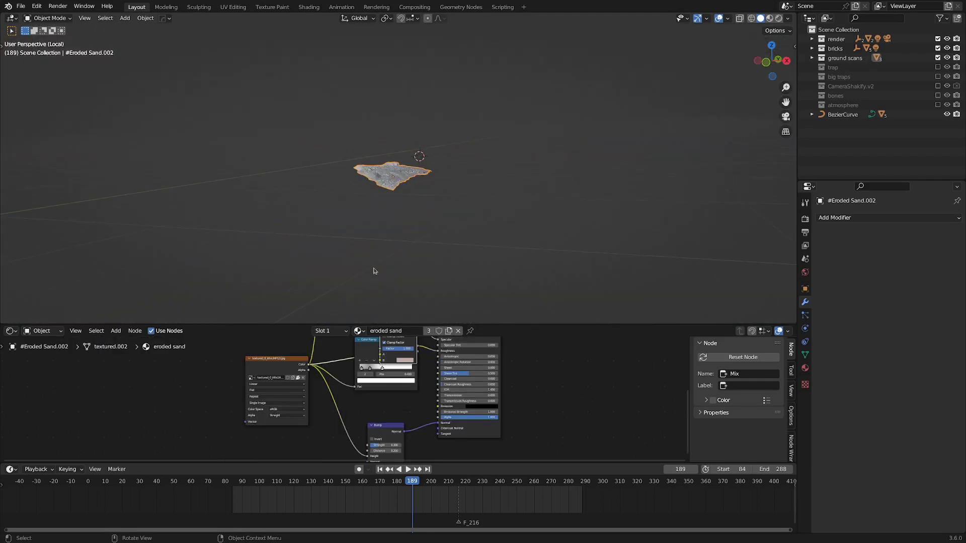
# - Preview the isolated sand scan in Material Preview shading, and return to the full scene's camera view in Solid shading
pyautogui.moveTo(394, 213)
pyautogui.mouseDown(button='middle')
pyautogui.moveTo(479, 197)
pyautogui.moveTo(552, 213)
pyautogui.moveTo(654, 207)
pyautogui.mouseUp(button='middle')
pyautogui.press('z')
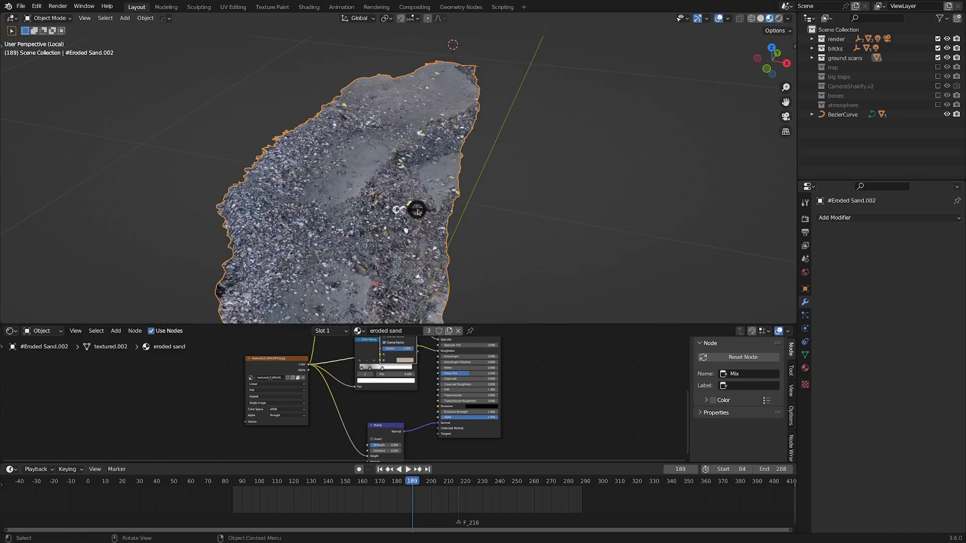
pyautogui.click(491, 215)
pyautogui.press('KP_Divide')
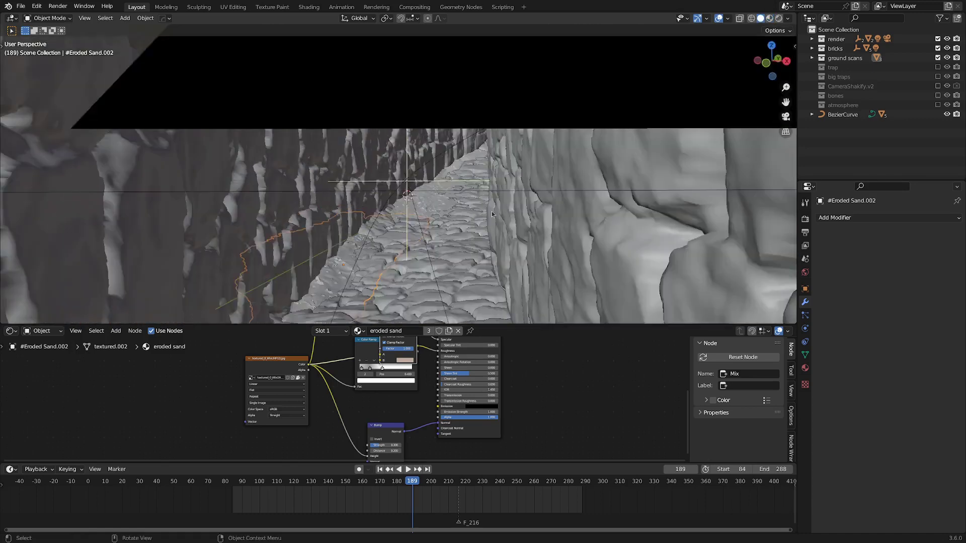
pyautogui.press('KP_0')
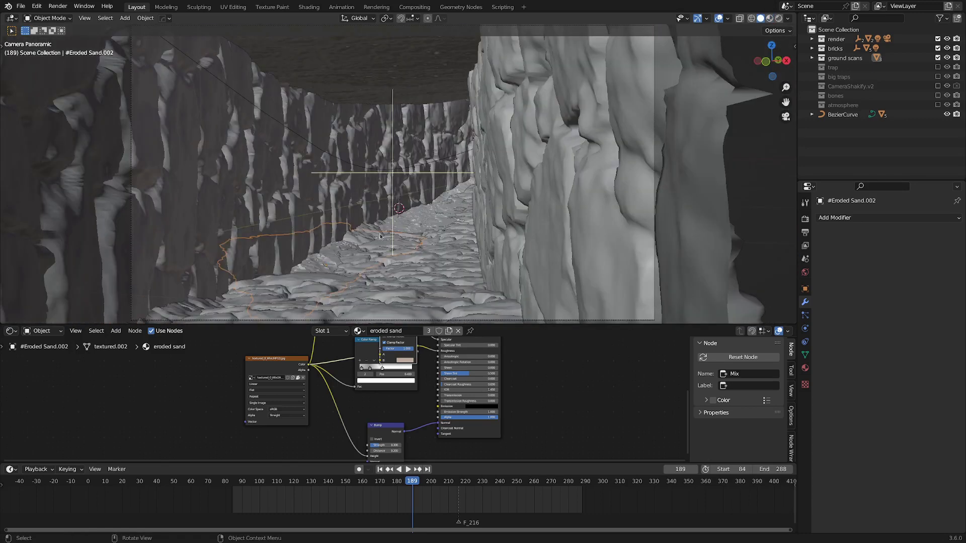
# - Select the eroded sand scans along the corridor floor one after another to show where each piece lies
pyautogui.scroll(2, 380, 237)
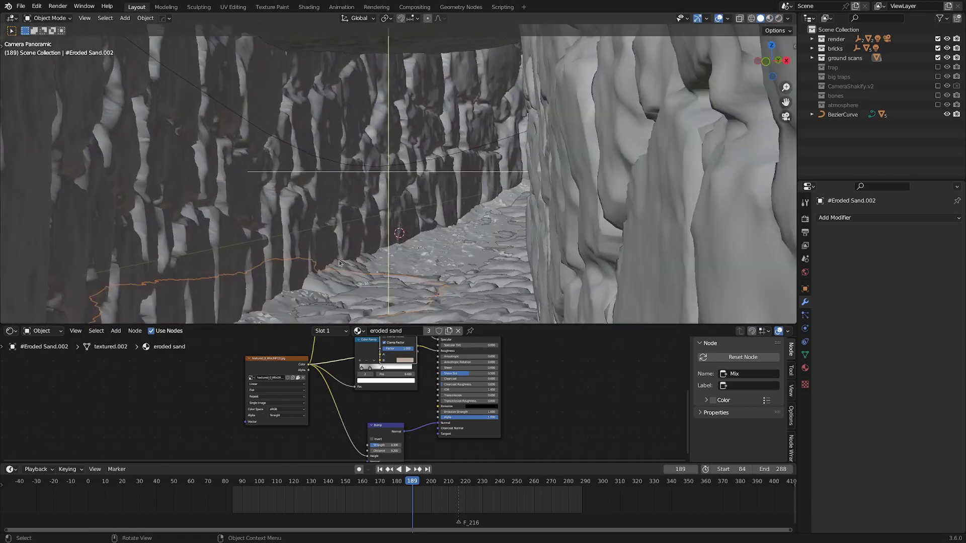
pyautogui.click(502, 173)
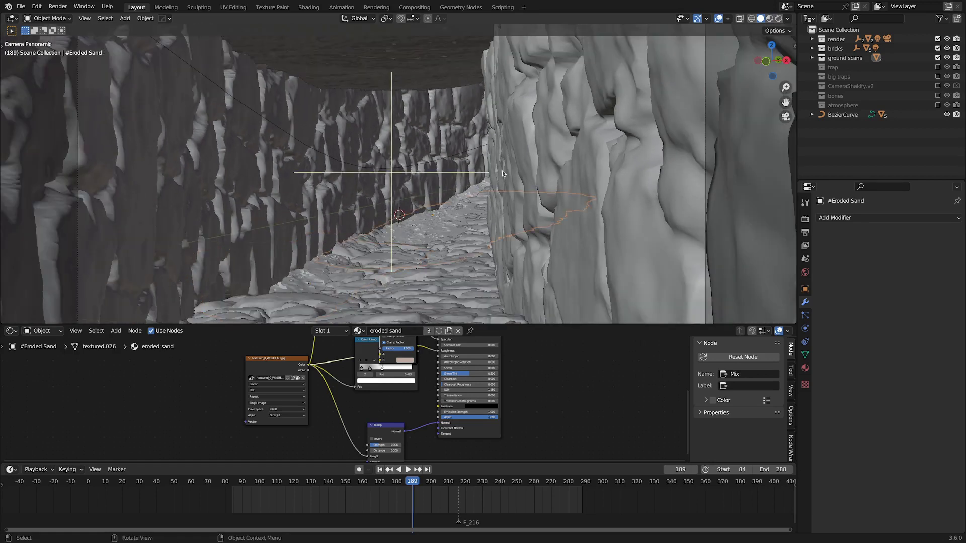
pyautogui.click(458, 191)
pyautogui.click(398, 259)
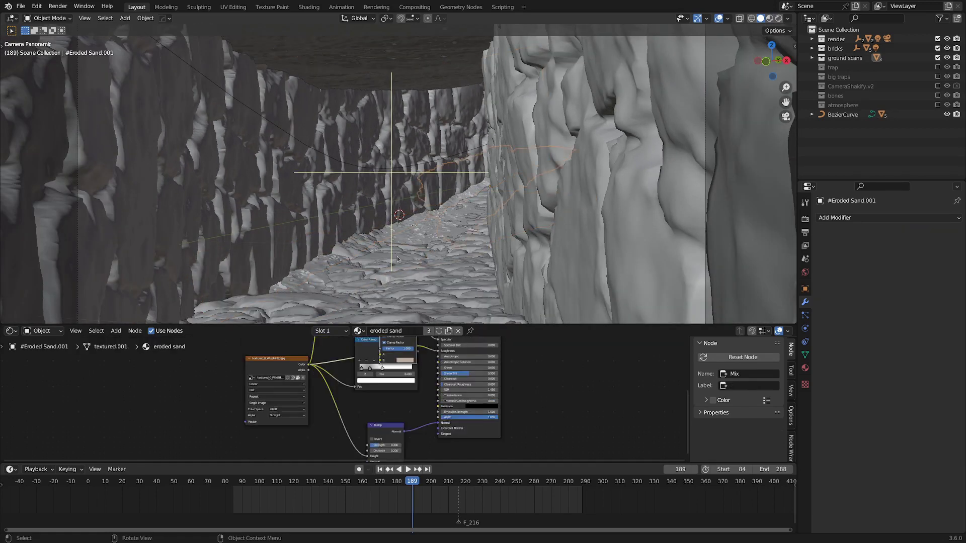
pyautogui.click(380, 249)
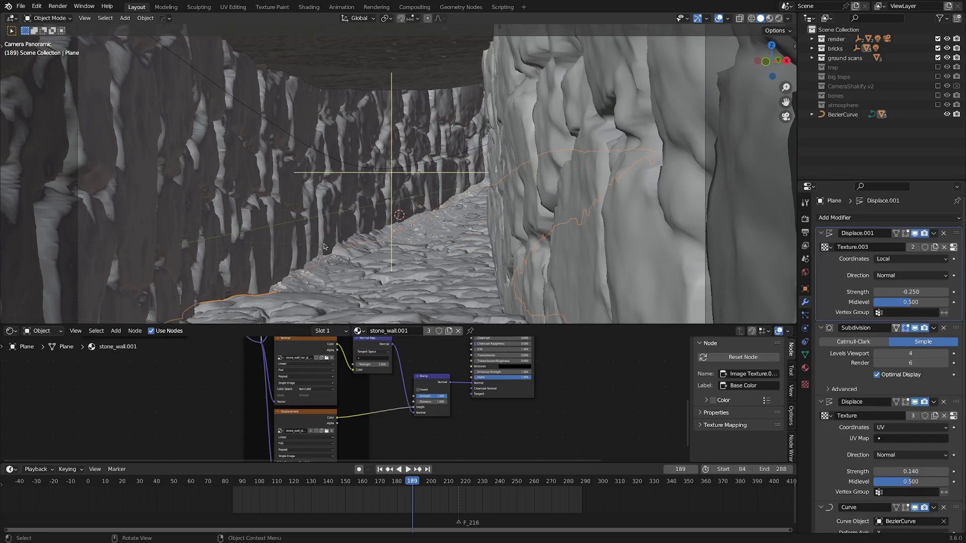
pyautogui.scroll(-2, 418, 234)
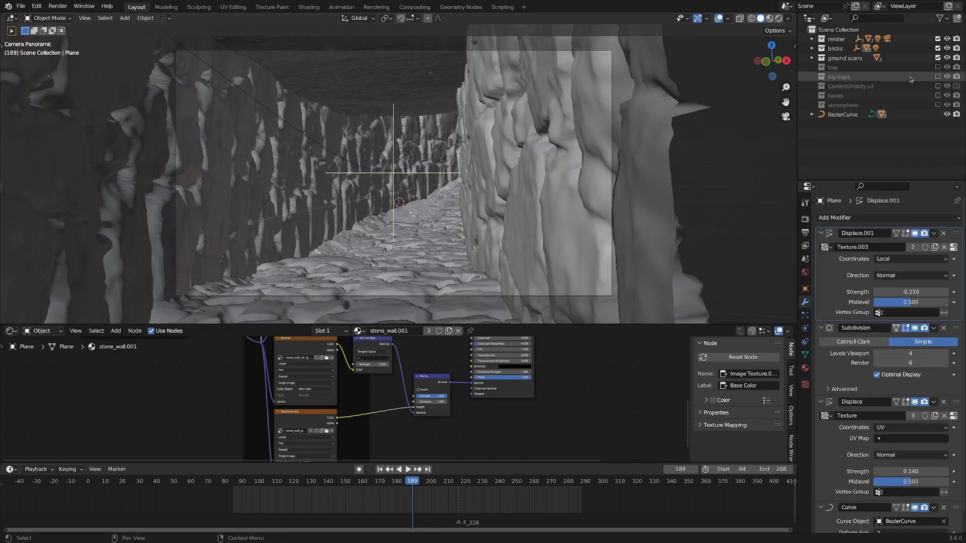
# - Enable the big traps collection and inspect the spiked traps and chains along the corridor floor
pyautogui.click(937, 76)
pyautogui.click(270, 251)
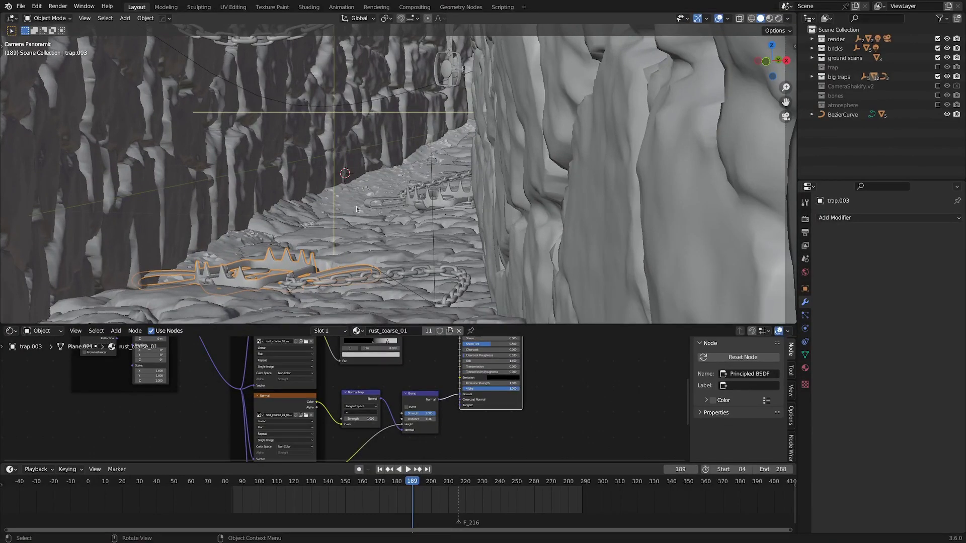
pyautogui.press('super')
pyautogui.click(403, 212)
pyautogui.moveTo(405, 221); pyautogui.dragTo(377, 231, button='middle')
pyautogui.scroll(-3, 394, 240)
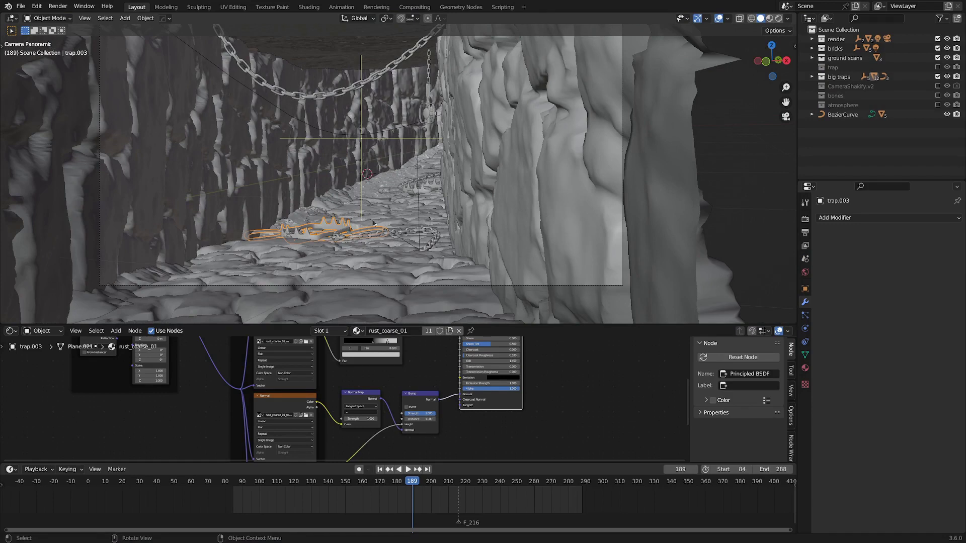
pyautogui.scroll(3, 435, 186)
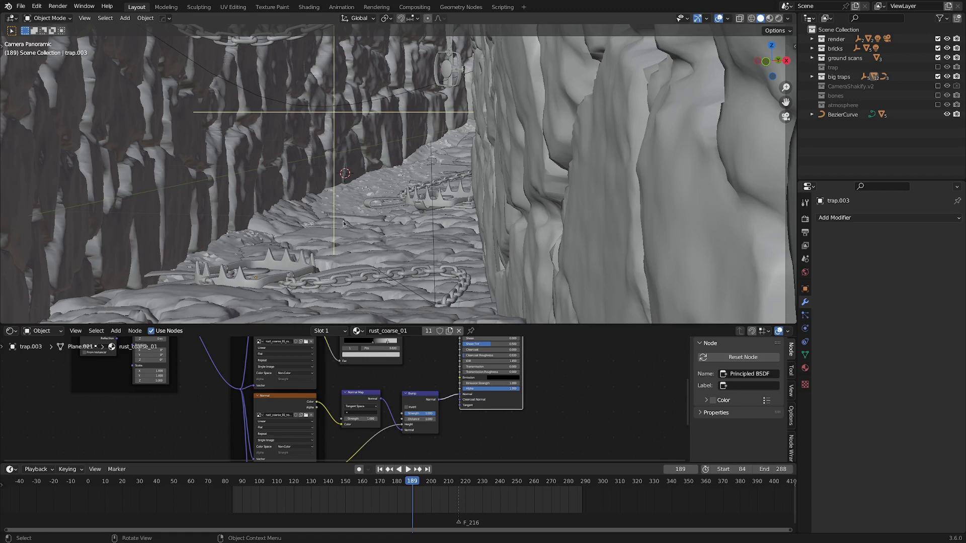
pyautogui.scroll(-4, 344, 223)
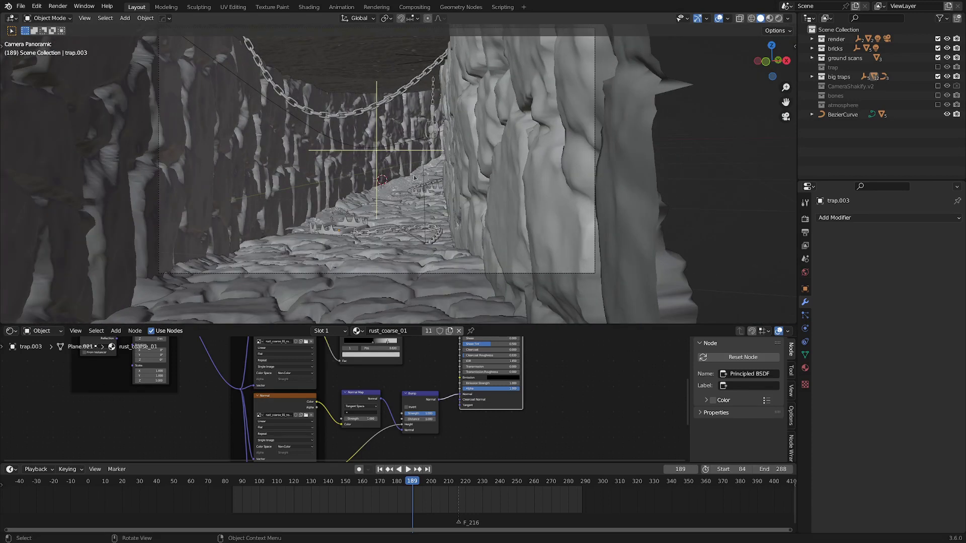
pyautogui.scroll(3, 418, 175)
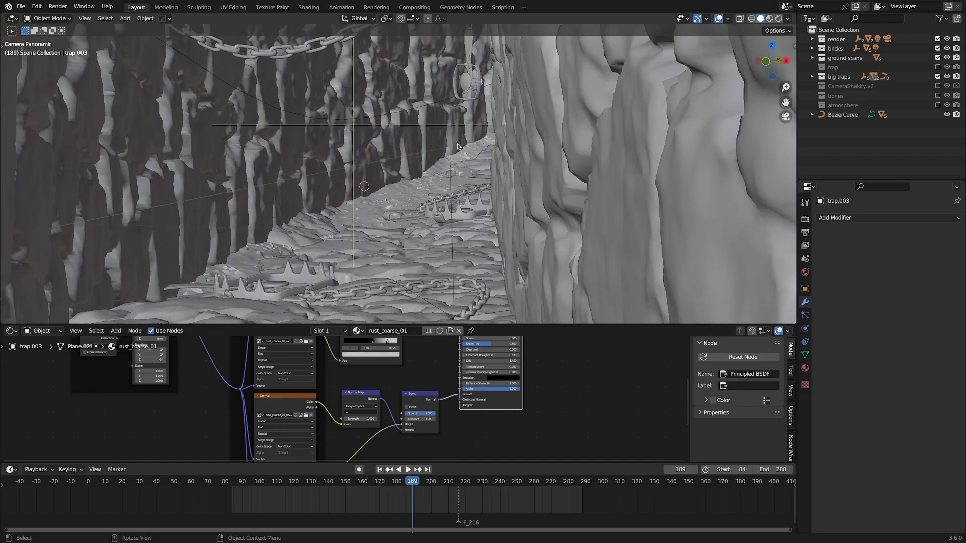
# - Enable the bones collection, inspect the skeleton caught in the trap from a free angle, and return to the camera view
pyautogui.click(938, 95)
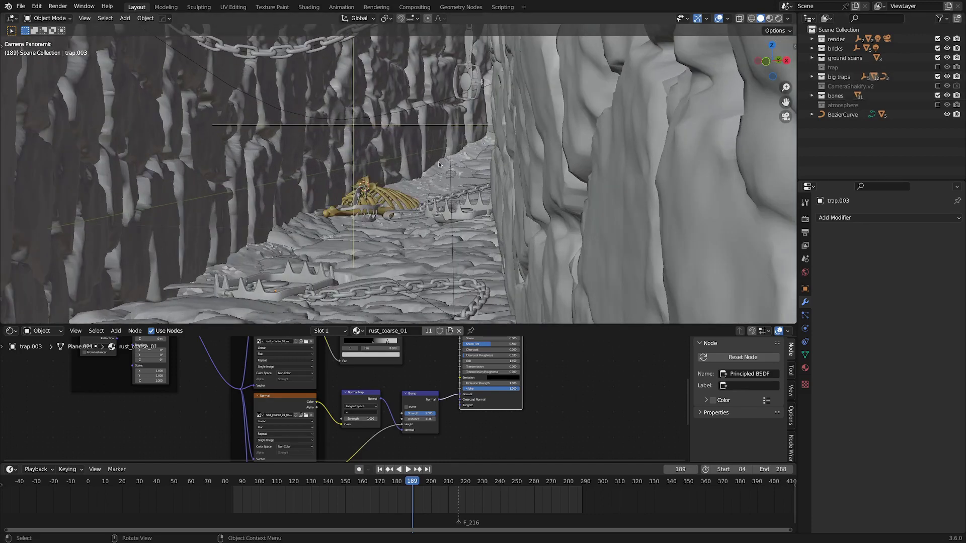
pyautogui.scroll(3, 350, 204)
pyautogui.click(350, 230)
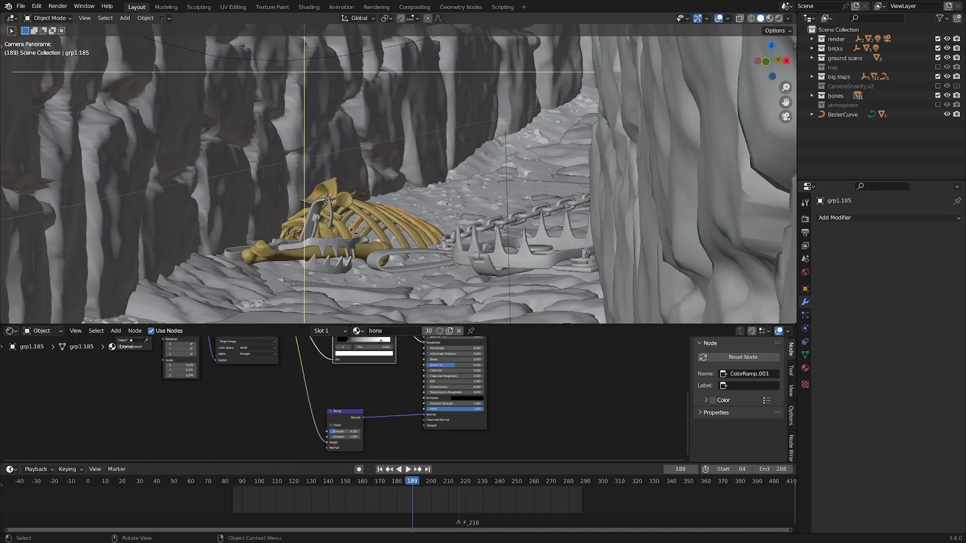
pyautogui.moveTo(354, 225); pyautogui.dragTo(372, 136, button='middle')
pyautogui.scroll(-4, 354, 225)
pyautogui.click(451, 176)
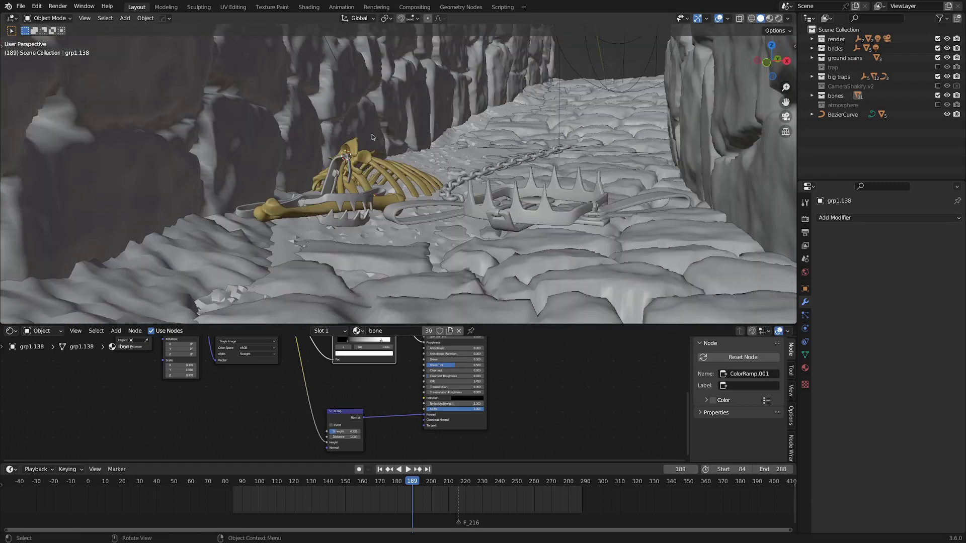
pyautogui.click(368, 200)
pyautogui.press('KP_0')
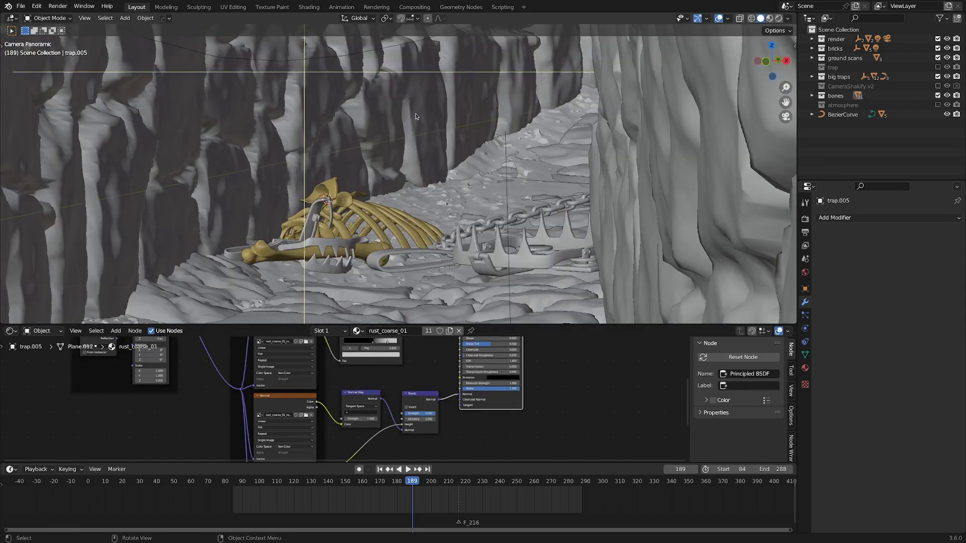
# - Select the scene camera and scrub through its keyframed move from frame 85 towards the end of the range
pyautogui.scroll(-8, 416, 116)
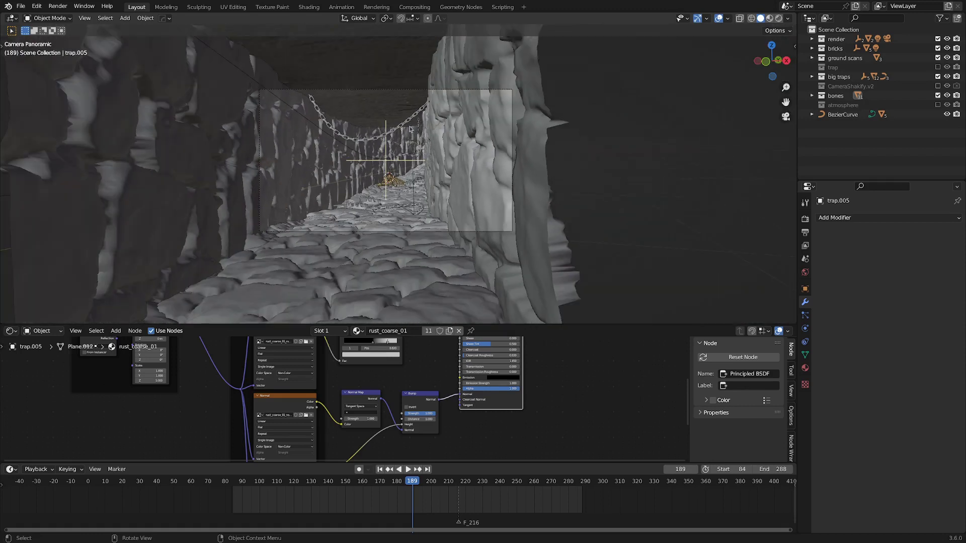
pyautogui.click(421, 90)
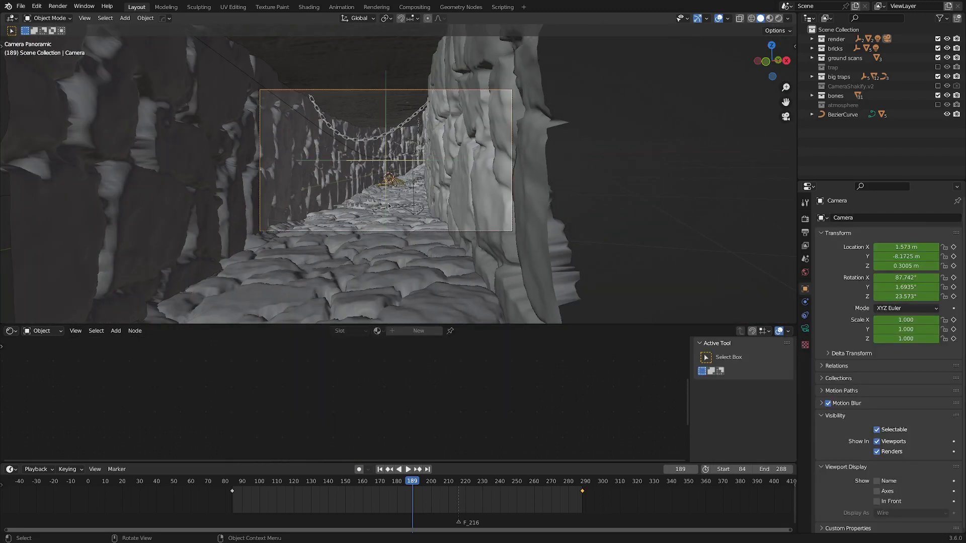
pyautogui.scroll(1, 420, 194)
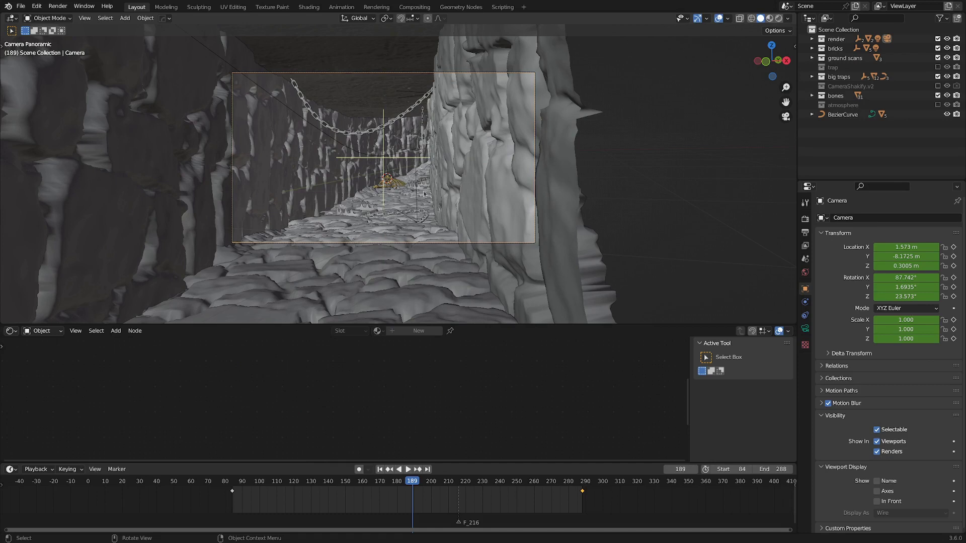
pyautogui.moveTo(336, 492); pyautogui.dragTo(304, 485)
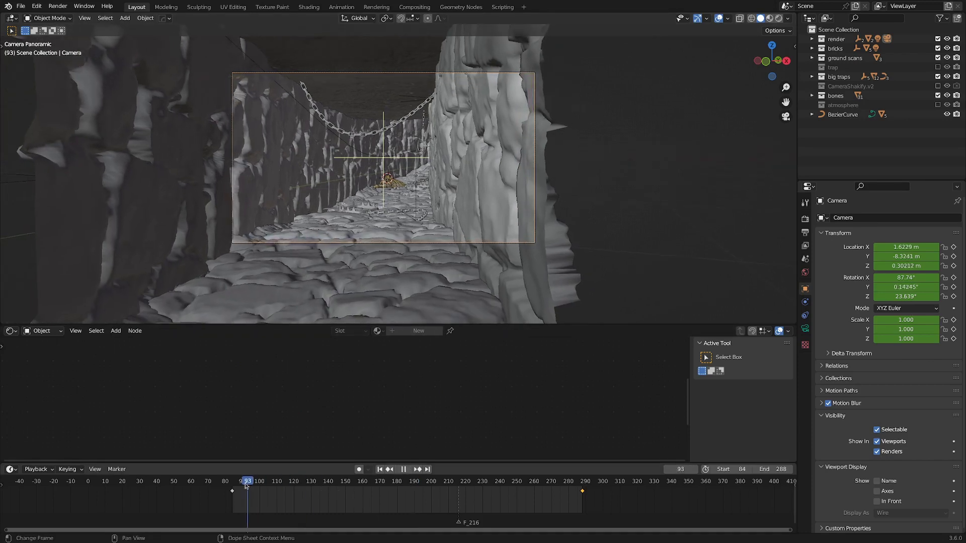
pyautogui.moveTo(247, 485); pyautogui.dragTo(235, 488)
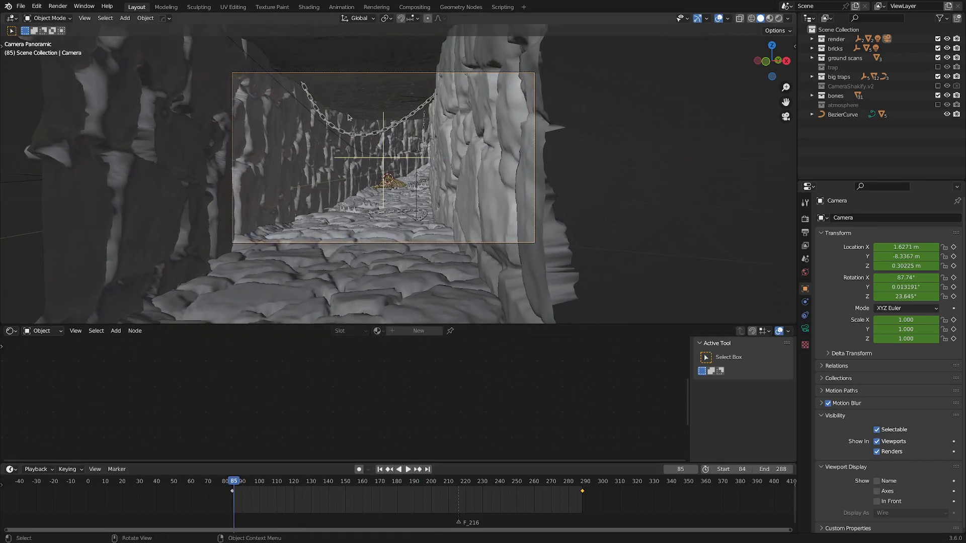
pyautogui.moveTo(235, 484); pyautogui.dragTo(502, 474)
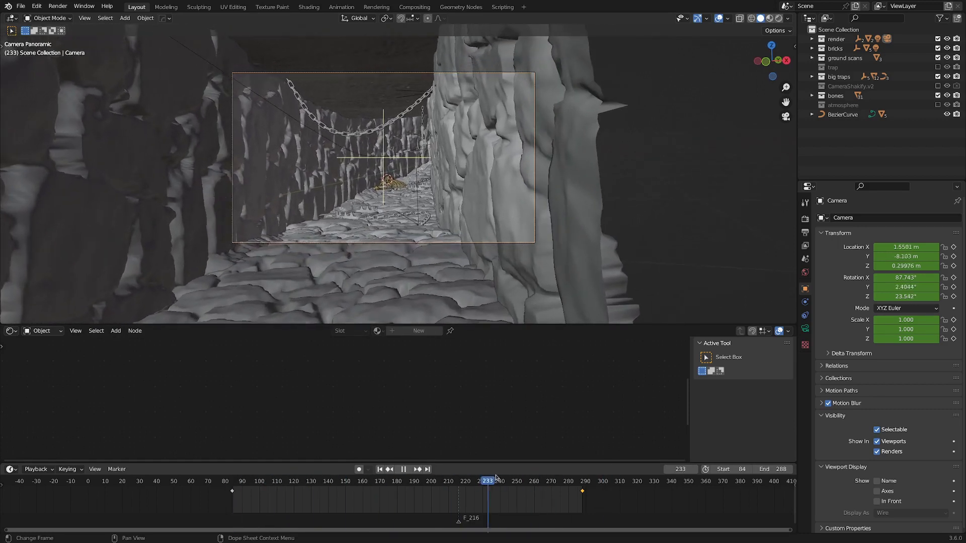
pyautogui.moveTo(496, 477); pyautogui.dragTo(577, 478)
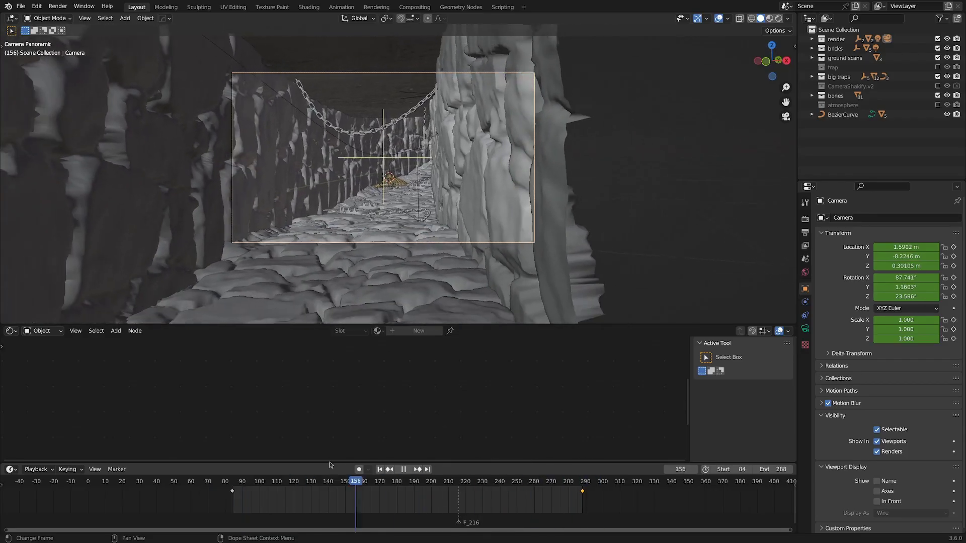
# - Play the camera move from frame 85 in a closer view and scrub on to frame 173
pyautogui.moveTo(254, 482); pyautogui.dragTo(235, 481)
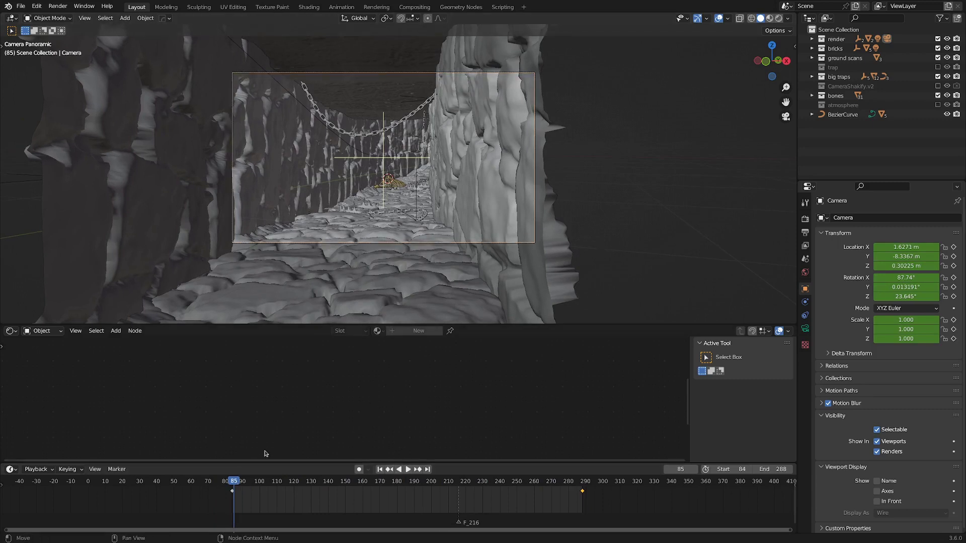
pyautogui.press('space')
pyautogui.scroll(3, 347, 272)
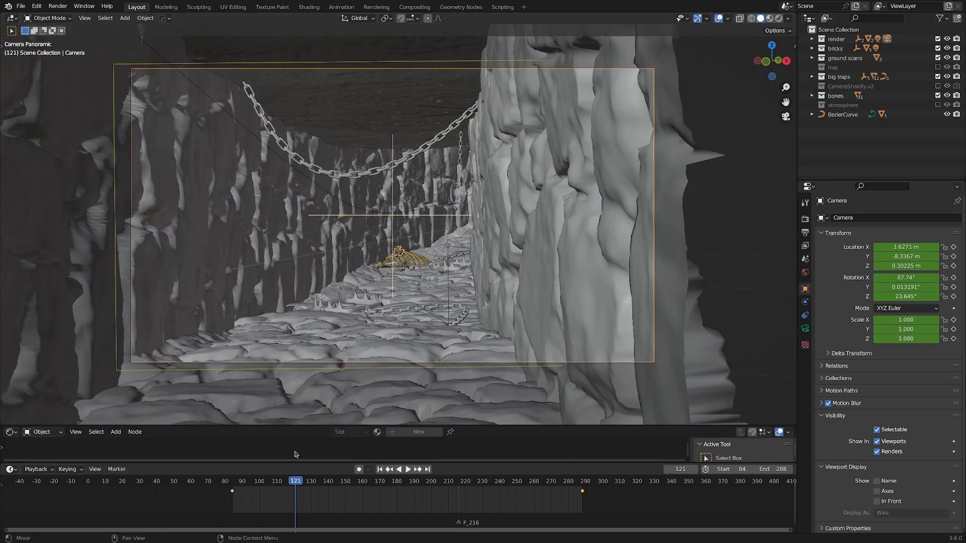
pyautogui.press('space')
pyautogui.moveTo(289, 484); pyautogui.dragTo(384, 480)
pyautogui.press('space')
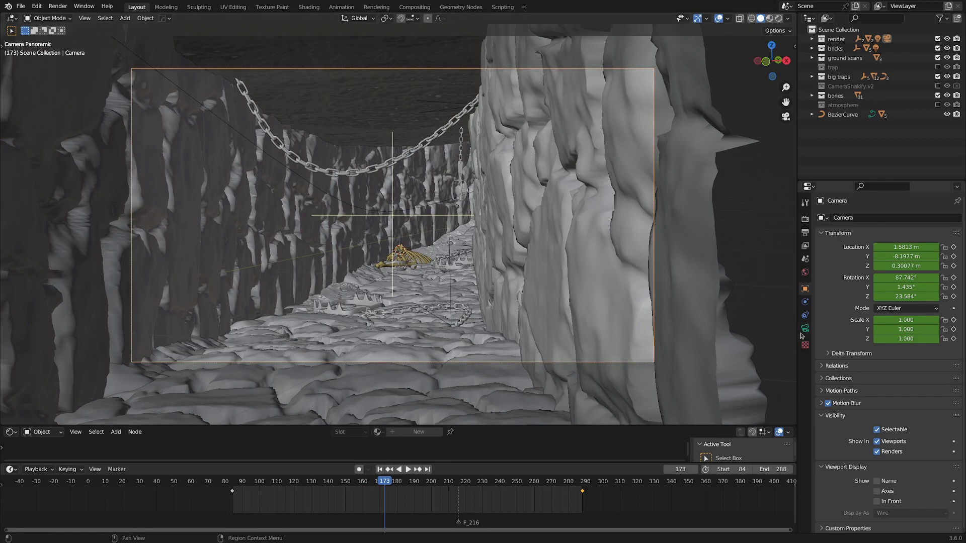
# - Show the camera's Depth of Field and Camera Shakify settings, and preview the shake by scrubbing to frame 244
pyautogui.click(805, 329)
pyautogui.scroll(-10, 827, 399)
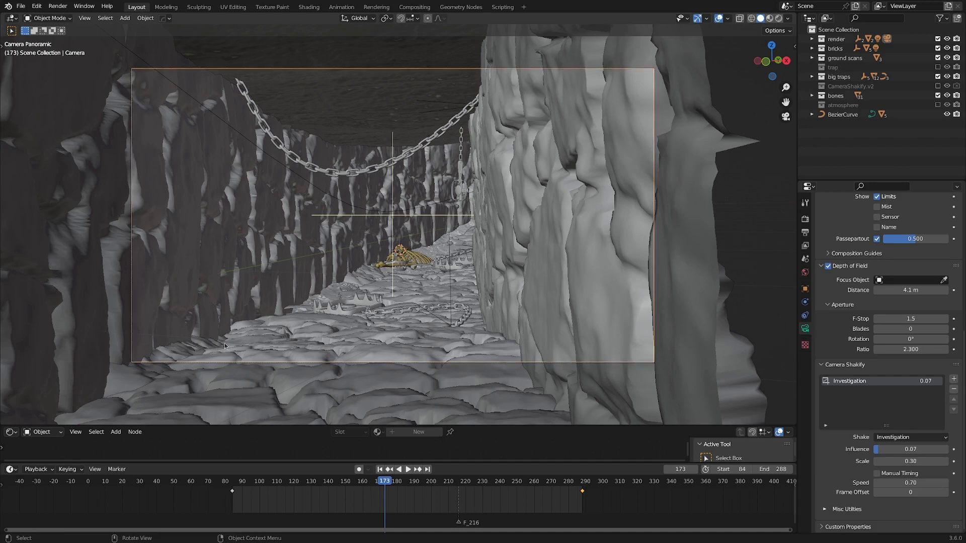
pyautogui.press('space')
pyautogui.click(259, 482)
pyautogui.moveTo(259, 483); pyautogui.dragTo(500, 471)
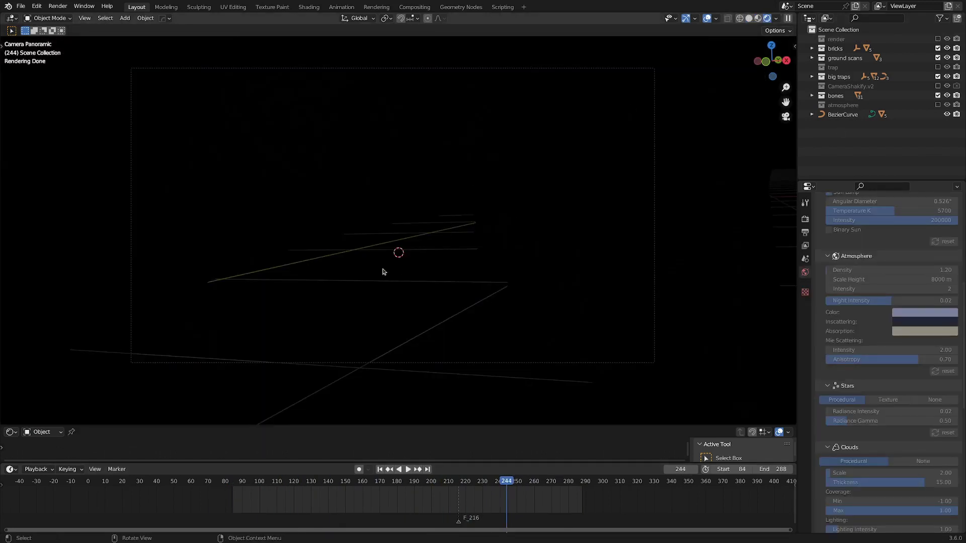
# - Examine the red lighting on the corridor walls in Rendered shading, both through the camera and from free angles
pyautogui.moveTo(443, 250); pyautogui.dragTo(445, 250, button='middle')
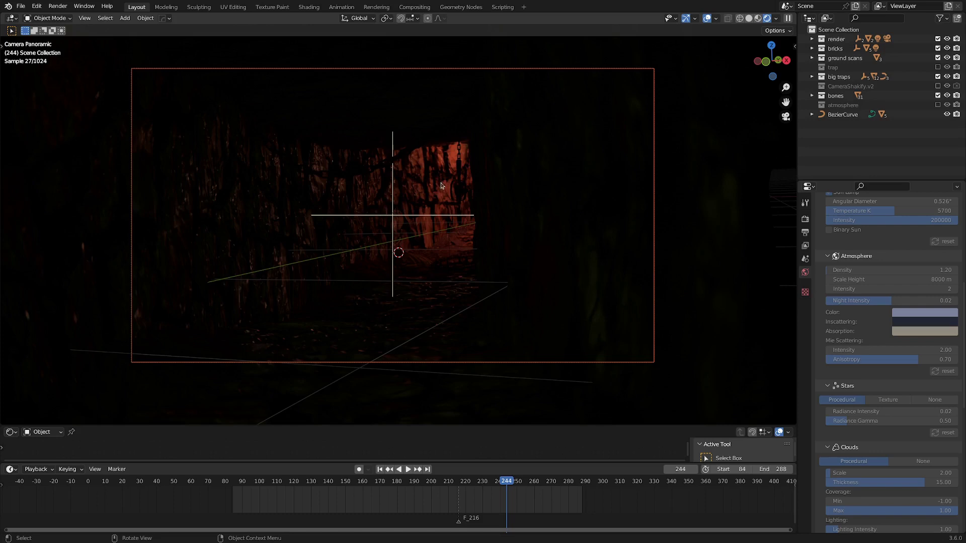
pyautogui.scroll(5, 454, 180)
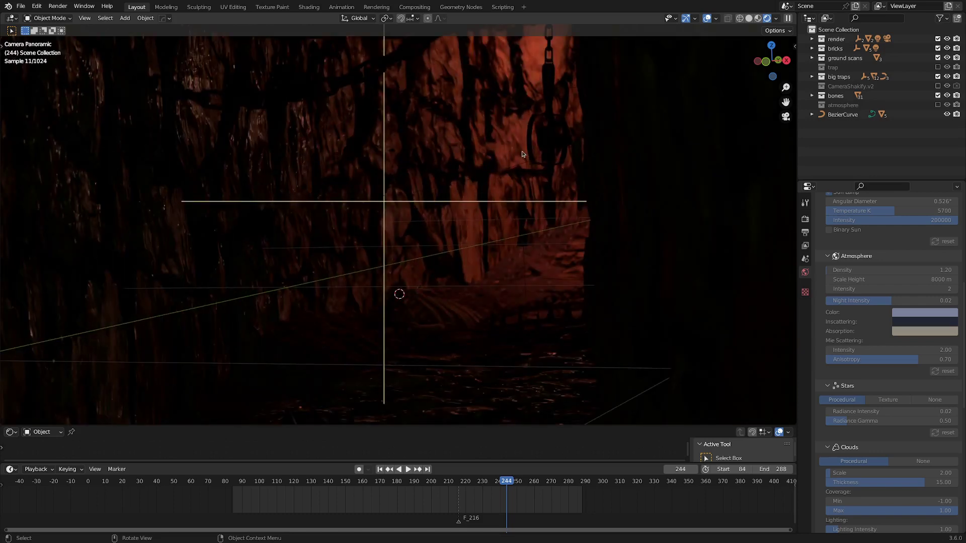
pyautogui.press('KP_0')
pyautogui.scroll(9, 552, 246)
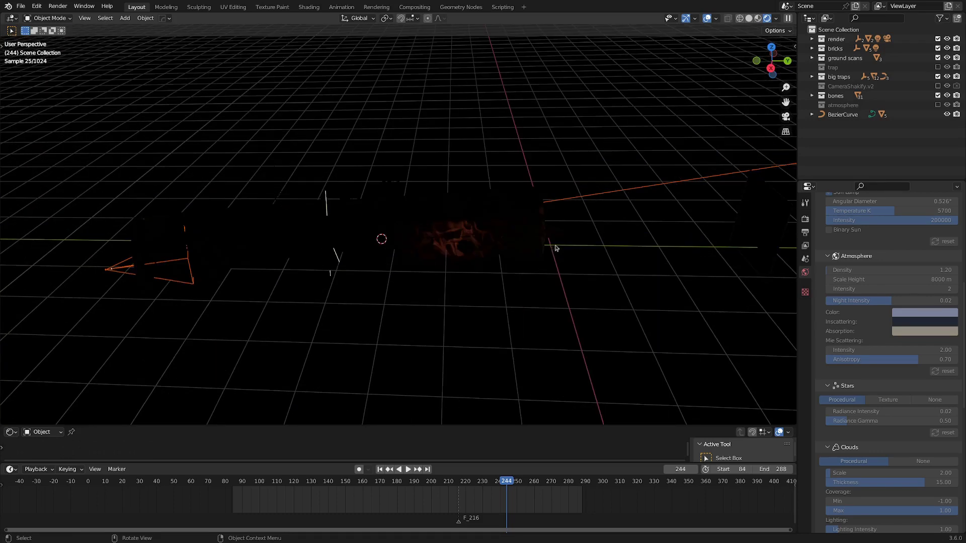
pyautogui.moveTo(554, 248)
pyautogui.mouseDown(button='middle')
pyautogui.moveTo(537, 236)
pyautogui.moveTo(394, 248)
pyautogui.moveTo(398, 267)
pyautogui.moveTo(413, 274)
pyautogui.moveTo(541, 256)
pyautogui.mouseUp(button='middle')
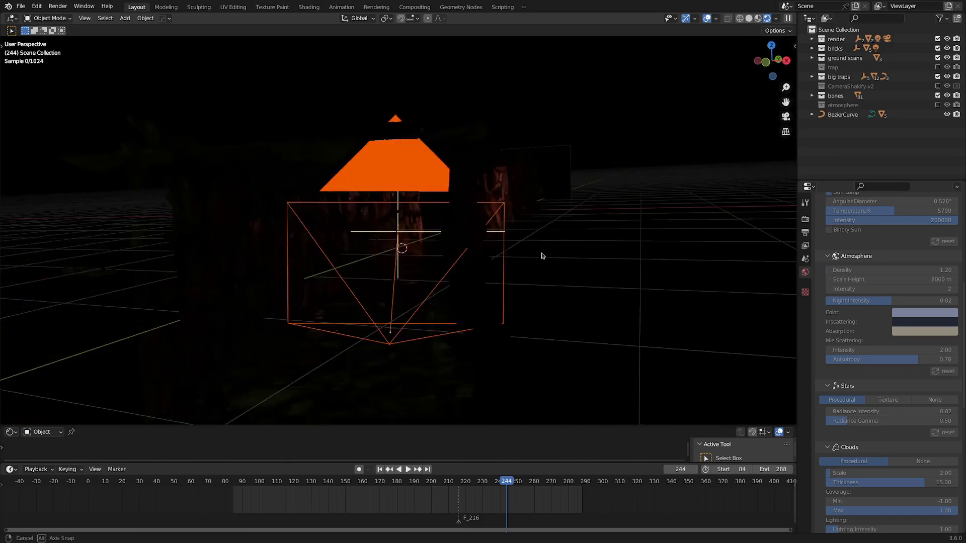
pyautogui.scroll(4, 524, 245)
pyautogui.moveTo(494, 230)
pyautogui.mouseDown(button='middle')
pyautogui.moveTo(524, 230)
pyautogui.moveTo(475, 237)
pyautogui.mouseUp(button='middle')
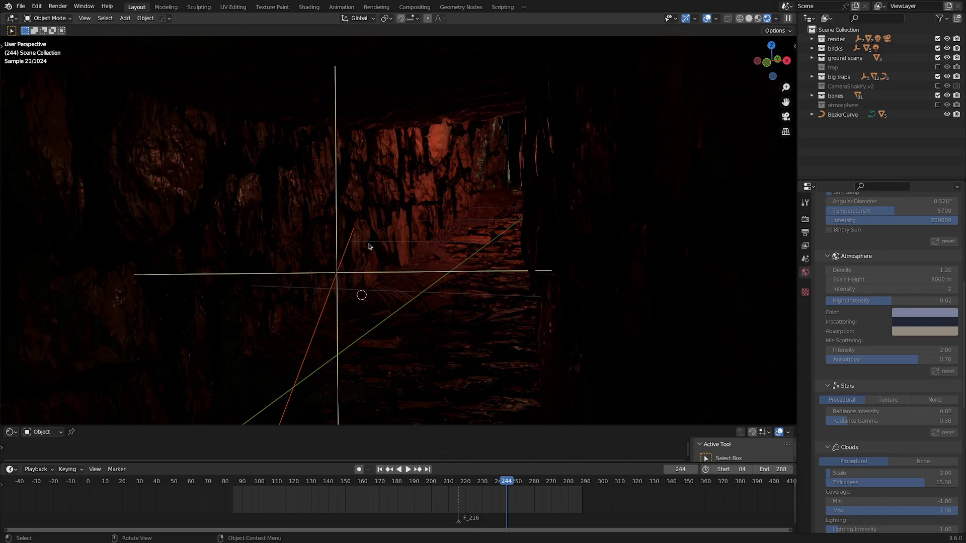
pyautogui.scroll(3, 428, 247)
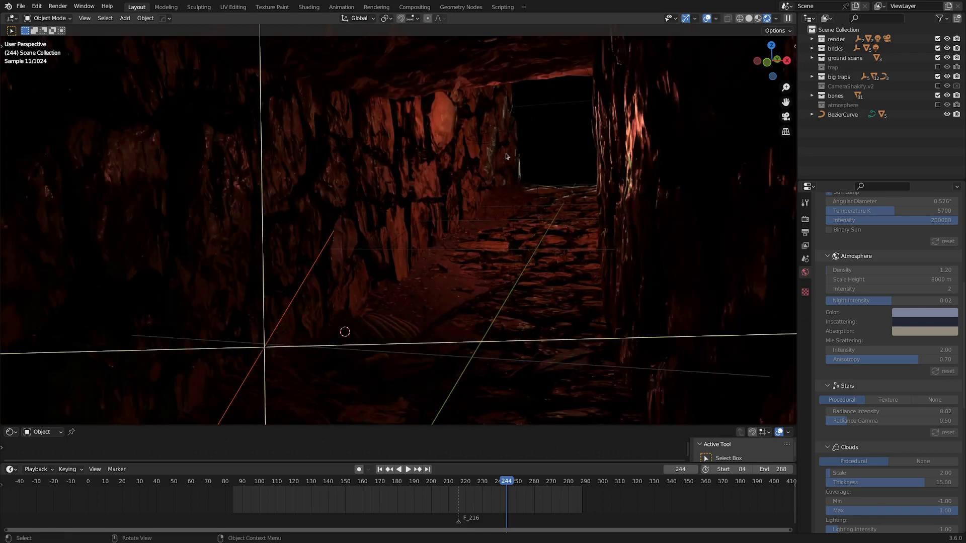
# - Inspect the outside texture plane and the lights at the corridor's far end, comparing Rendered and Solid shading
pyautogui.press('z')
pyautogui.click(575, 153)
pyautogui.scroll(-5, 575, 154)
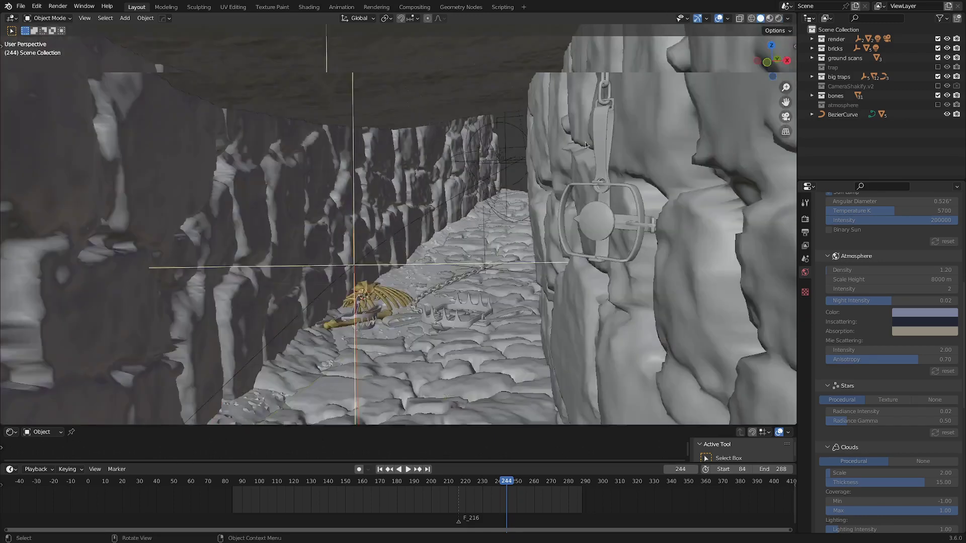
pyautogui.moveTo(653, 127); pyautogui.dragTo(597, 146, button='middle')
pyautogui.scroll(-4, 598, 145)
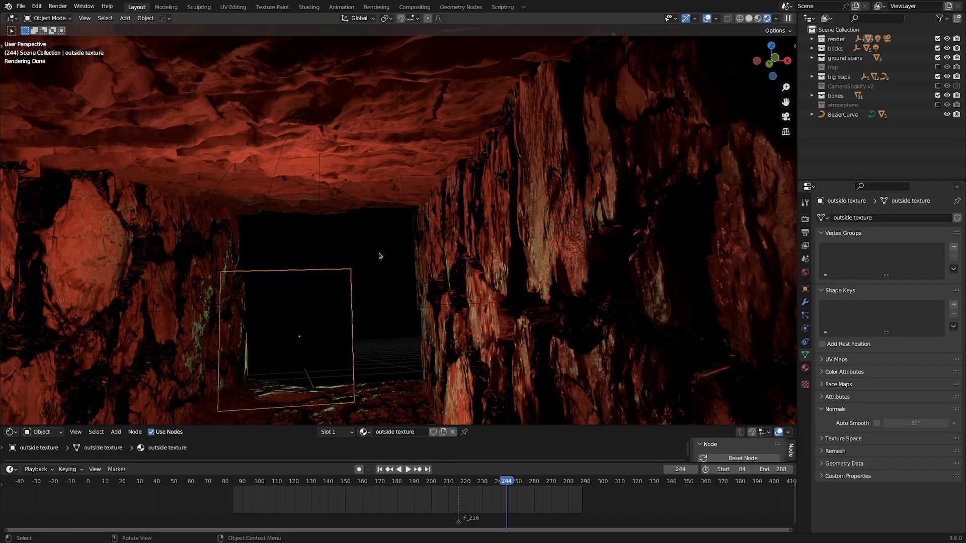
pyautogui.click(423, 229)
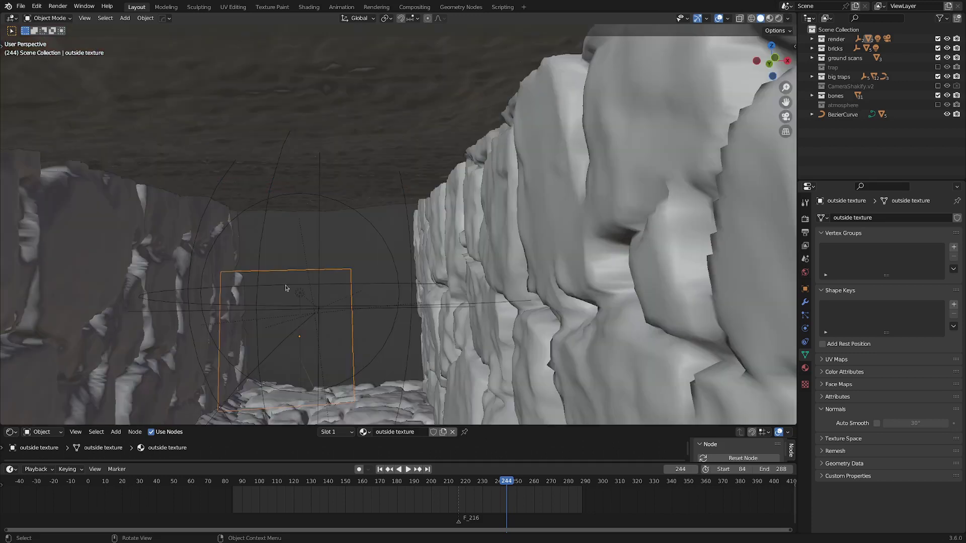
# - Select the point light at the corridor's end and enlarge the Shader Editor to inspect its flicker image sequence, RGB Curves and Emission nodes
pyautogui.click(300, 294)
pyautogui.press('KP_Decimal')
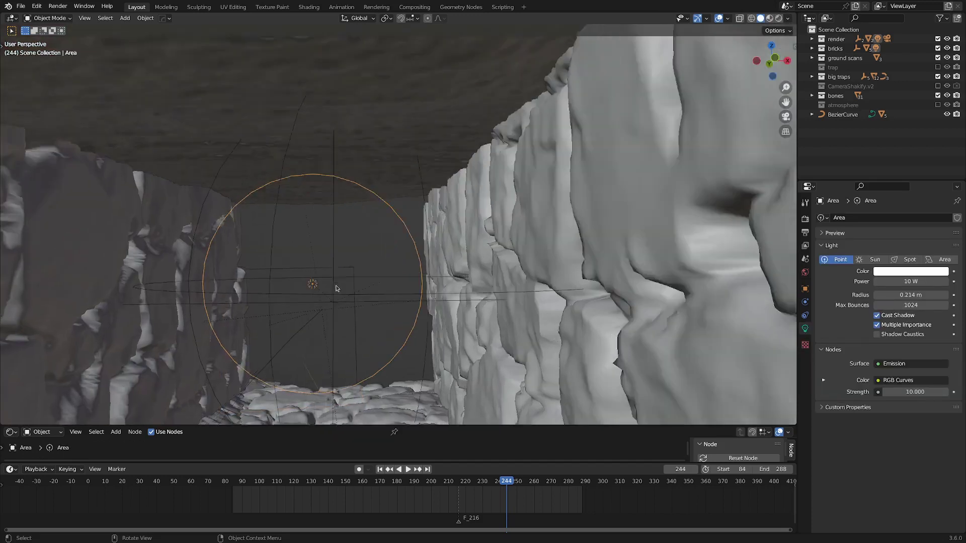
pyautogui.moveTo(250, 424); pyautogui.dragTo(250, 288)
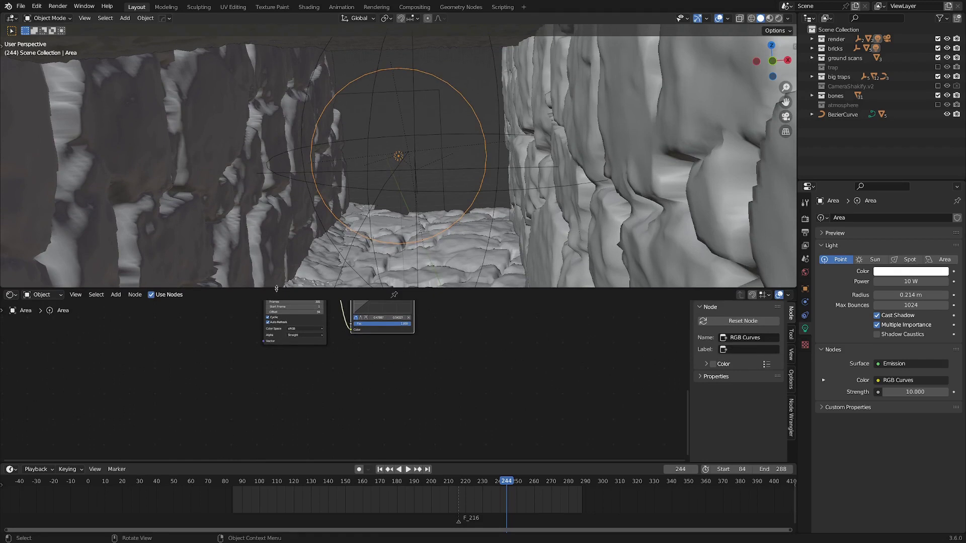
pyautogui.scroll(4, 278, 406)
pyautogui.scroll(2, 278, 405)
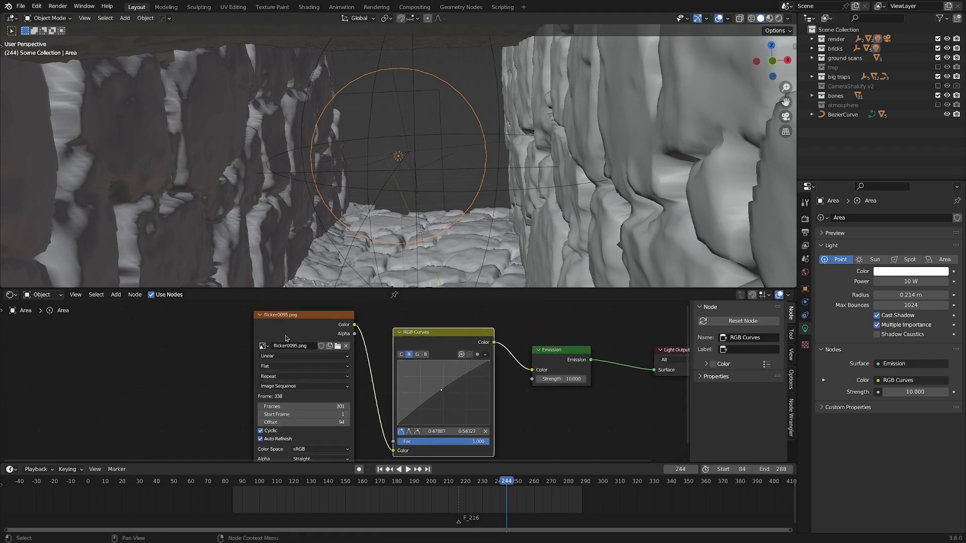
pyautogui.moveTo(291, 318)
pyautogui.mouseDown()
pyautogui.moveTo(252, 322)
pyautogui.moveTo(301, 315)
pyautogui.mouseUp()
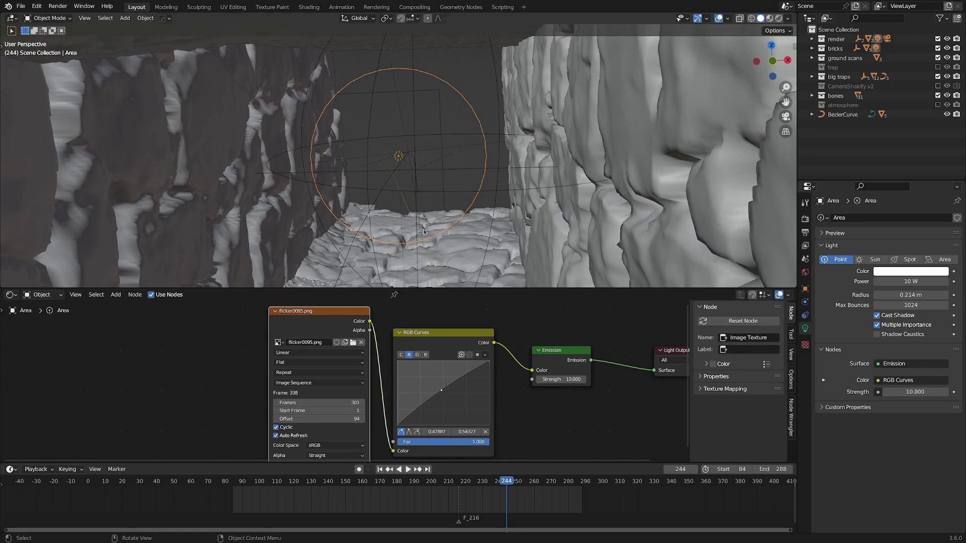
# - Select the Track empty beside the light and preview its baked keyframe motion by scrubbing and playing the timeline
pyautogui.scroll(-2, 423, 232)
pyautogui.click(412, 156)
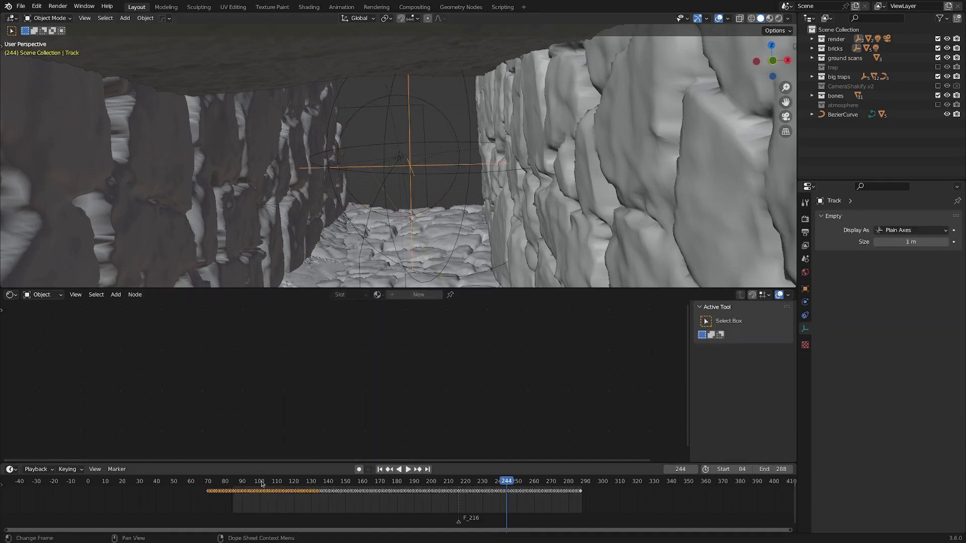
pyautogui.moveTo(236, 482); pyautogui.dragTo(361, 478)
pyautogui.press('space')
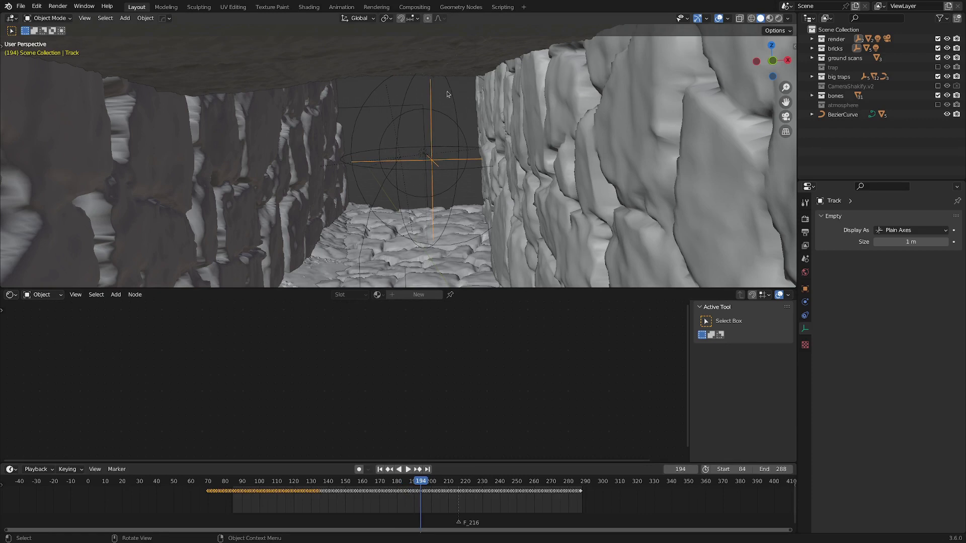
# - Select the point light again and play the animation from frame 109 to watch it move with the empty
pyautogui.click(439, 112)
pyautogui.click(275, 482)
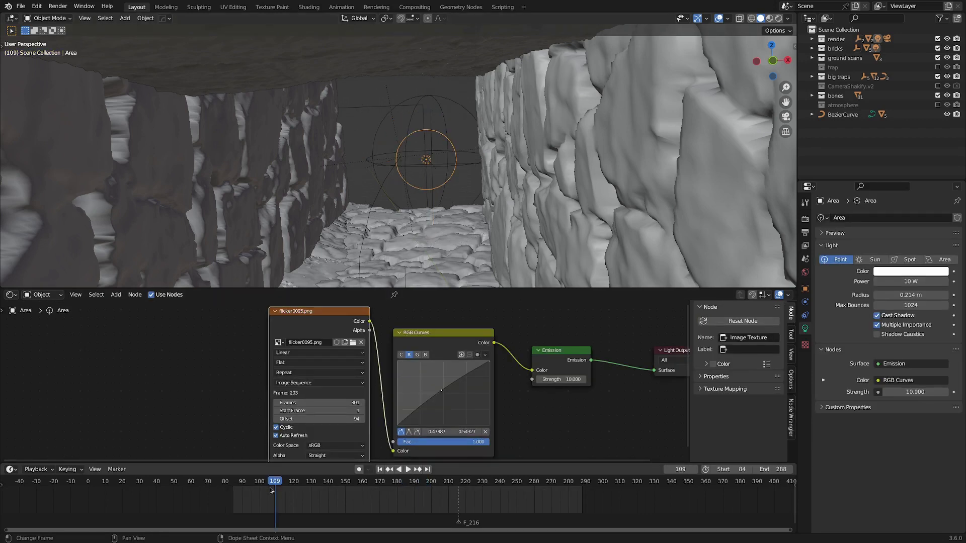
pyautogui.press('space')
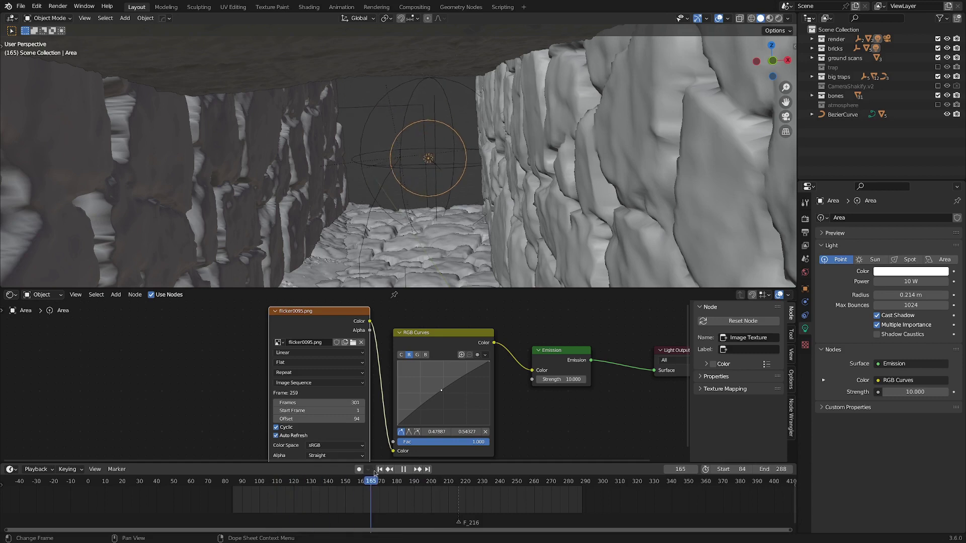
pyautogui.click(408, 470)
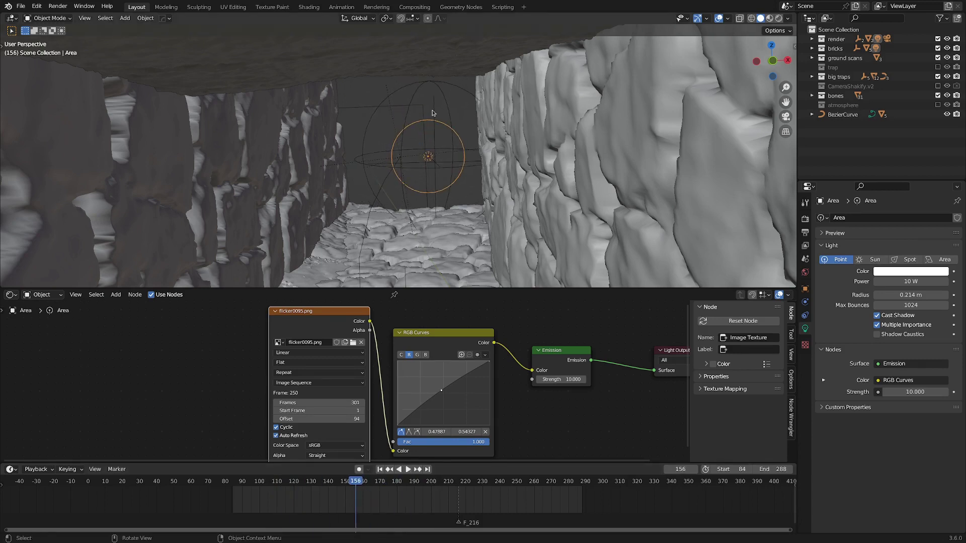
# - Reselect the Track empty, fit all its keyframes in the timeline, and replay its shaky motion from the start of the frame range
pyautogui.click(430, 162)
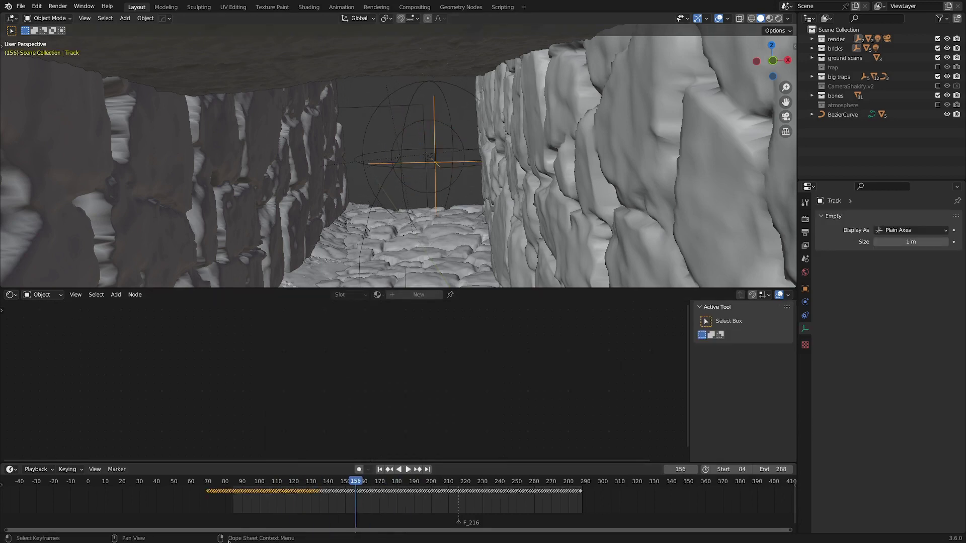
pyautogui.moveTo(257, 495); pyautogui.dragTo(259, 508, button='middle')
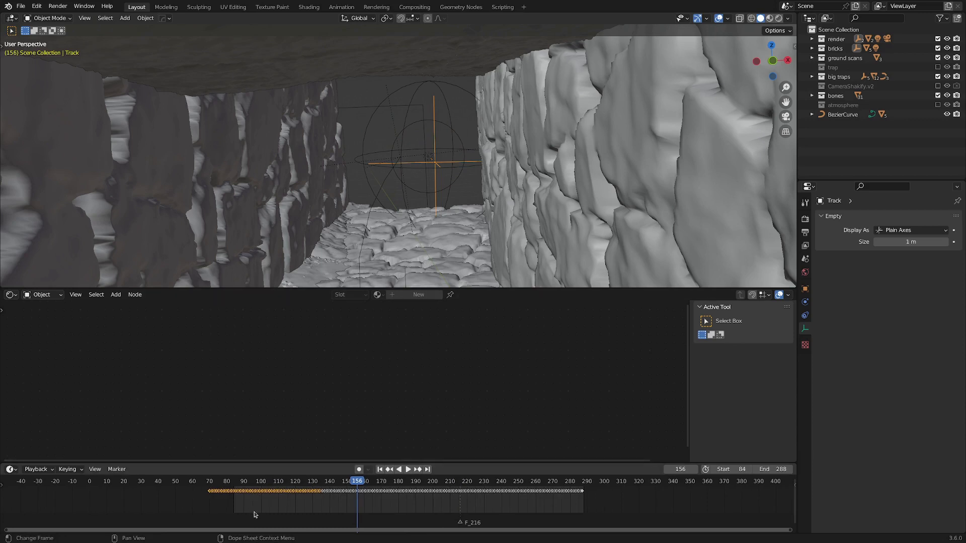
pyautogui.press('Home')
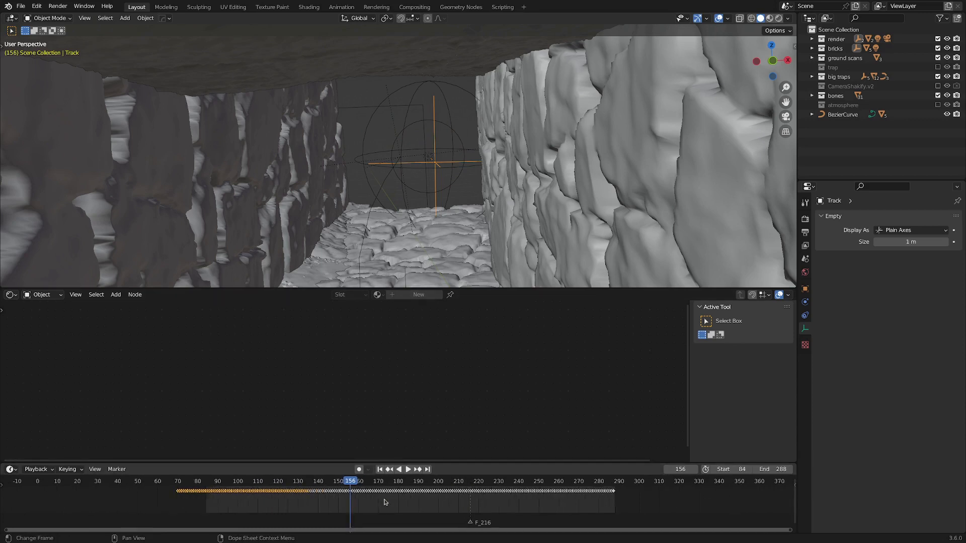
pyautogui.click(73, 484)
pyautogui.press('space')
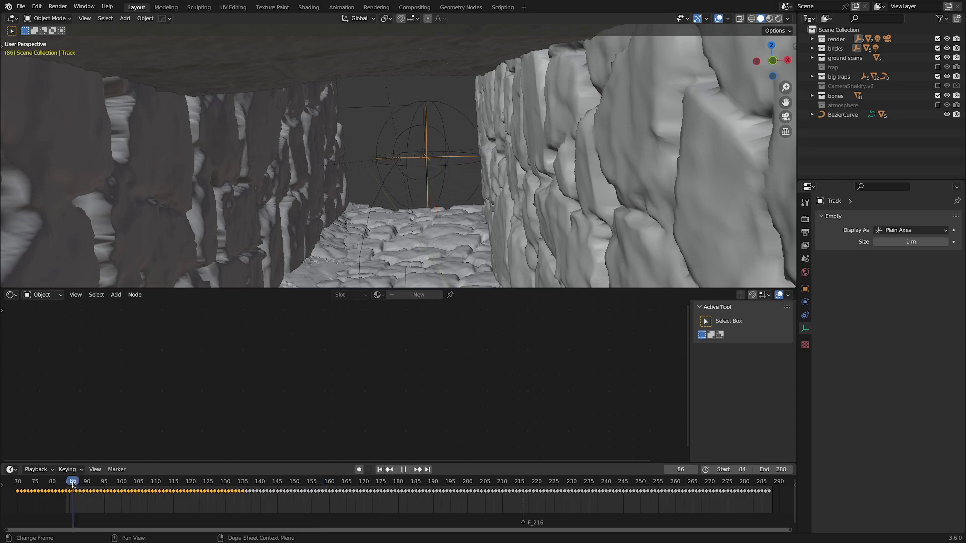
pyautogui.press('space')
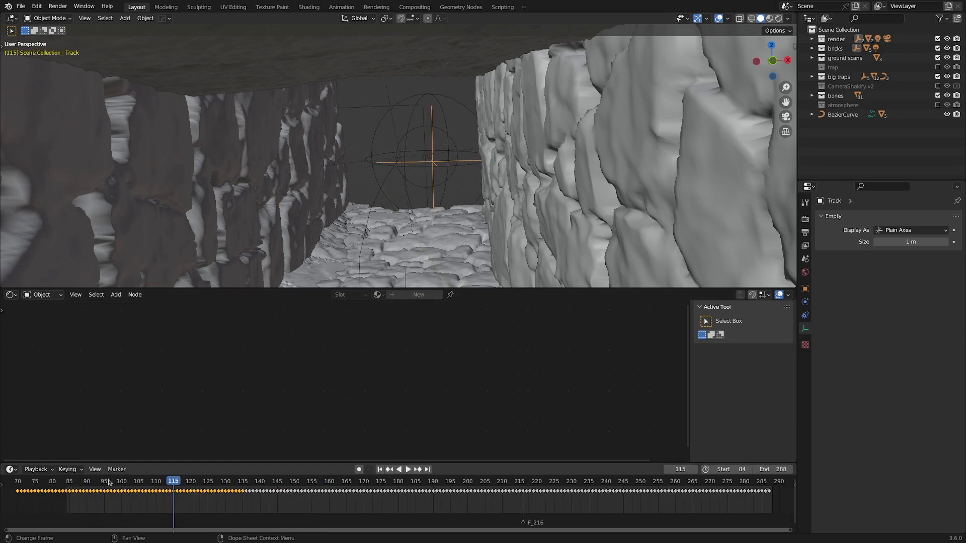
pyautogui.click(66, 484)
pyautogui.press('space')
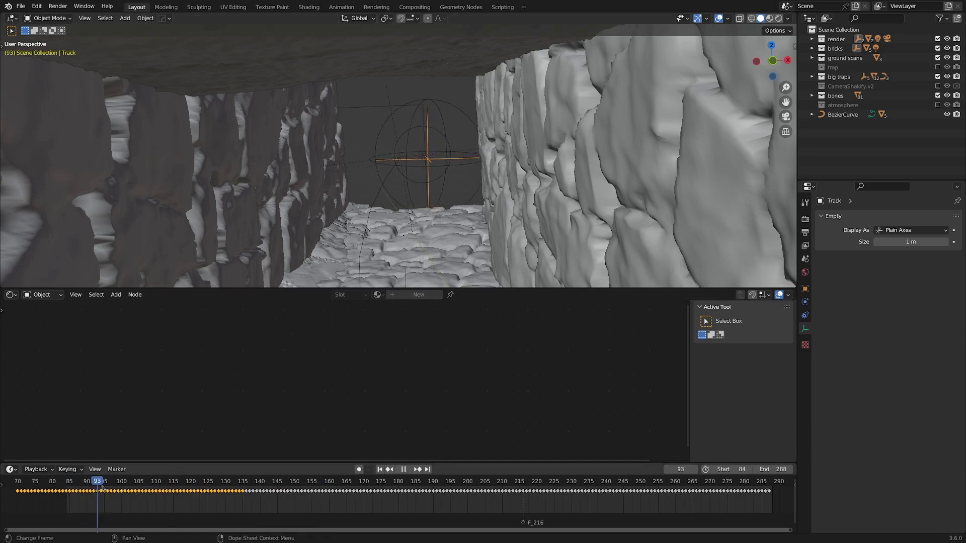
pyautogui.scroll(1, 434, 174)
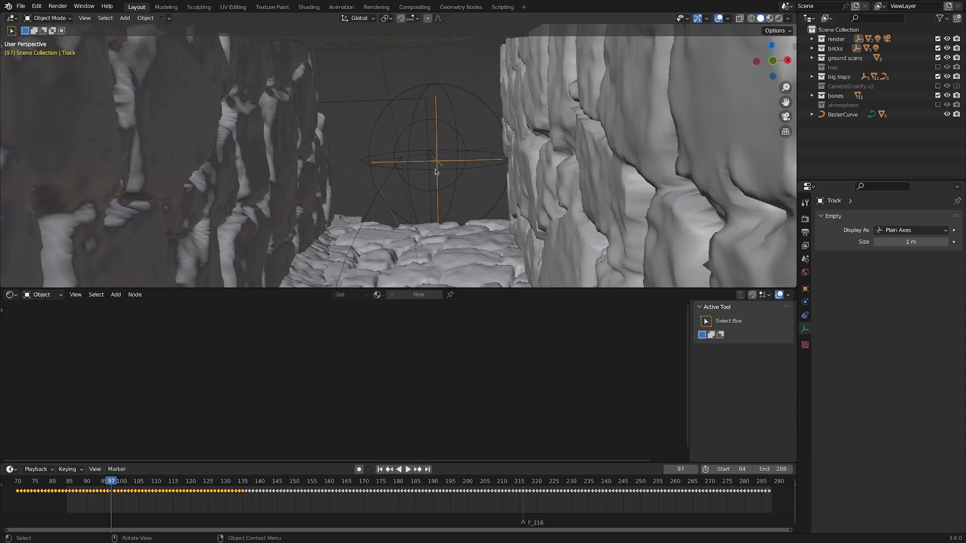
# - Select the sphere-shaped empty and view its movement into the corridor from outside, playing and scrubbing from frame 84
pyautogui.click(465, 94)
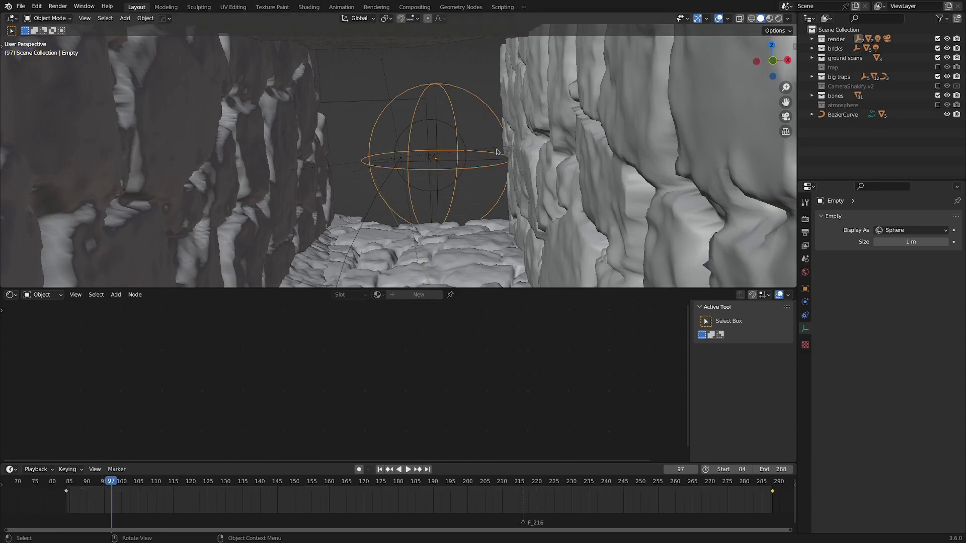
pyautogui.scroll(-2, 479, 154)
pyautogui.moveTo(479, 154); pyautogui.dragTo(375, 212, button='middle')
pyautogui.scroll(-2, 413, 177)
pyautogui.scroll(-2, 390, 189)
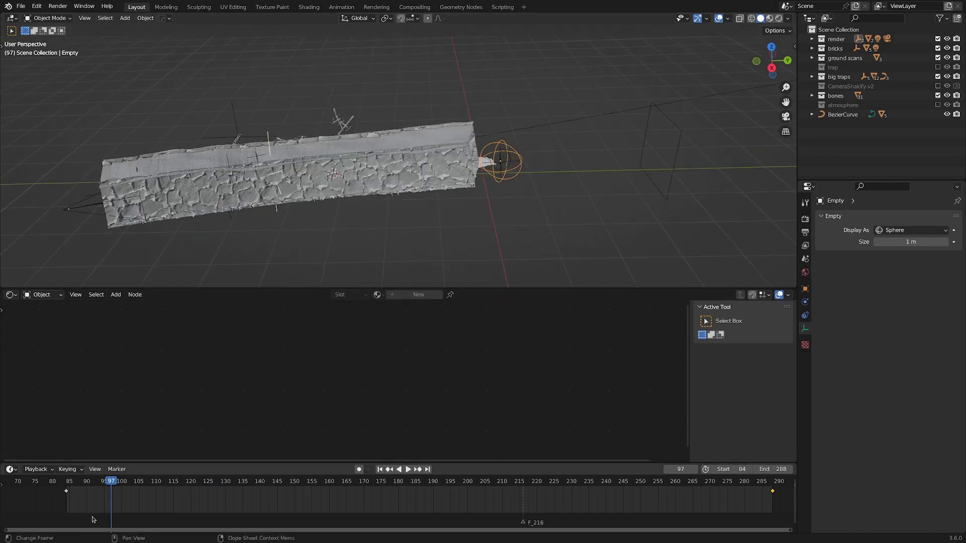
pyautogui.scroll(-3, 92, 519)
pyautogui.click(160, 487)
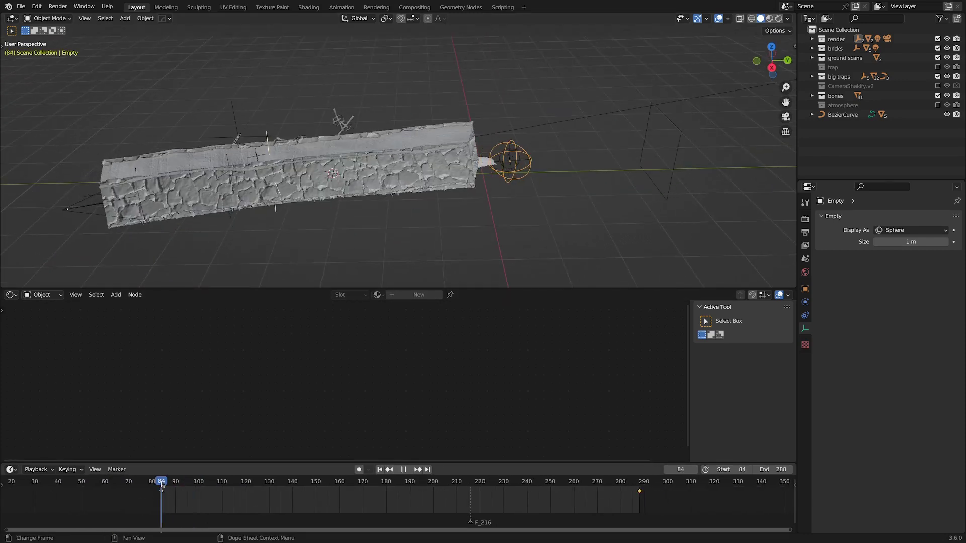
pyautogui.press('space')
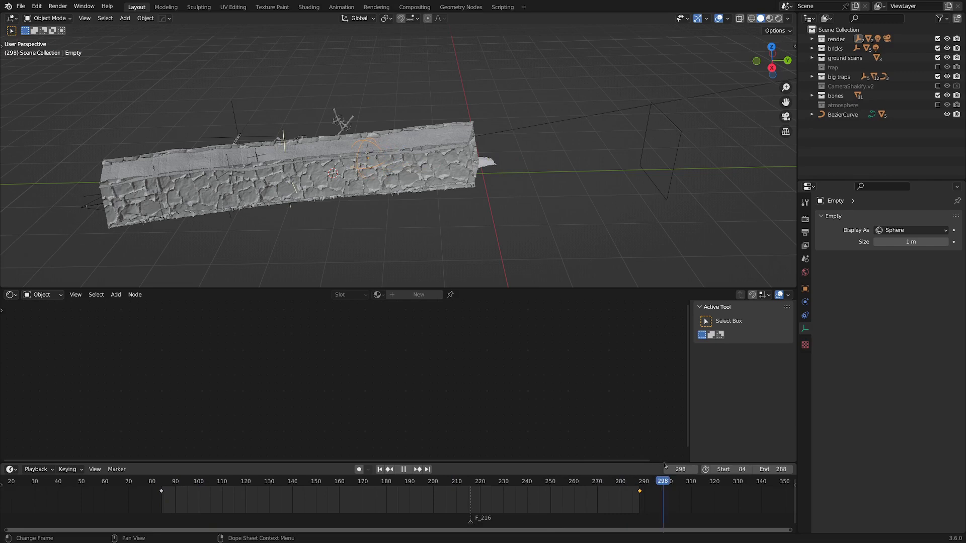
pyautogui.moveTo(571, 478); pyautogui.dragTo(161, 478)
# - Turn on X-ray and follow the sphere empty's path through the curved corridor from above, up to frame 288
pyautogui.scroll(3, 322, 202)
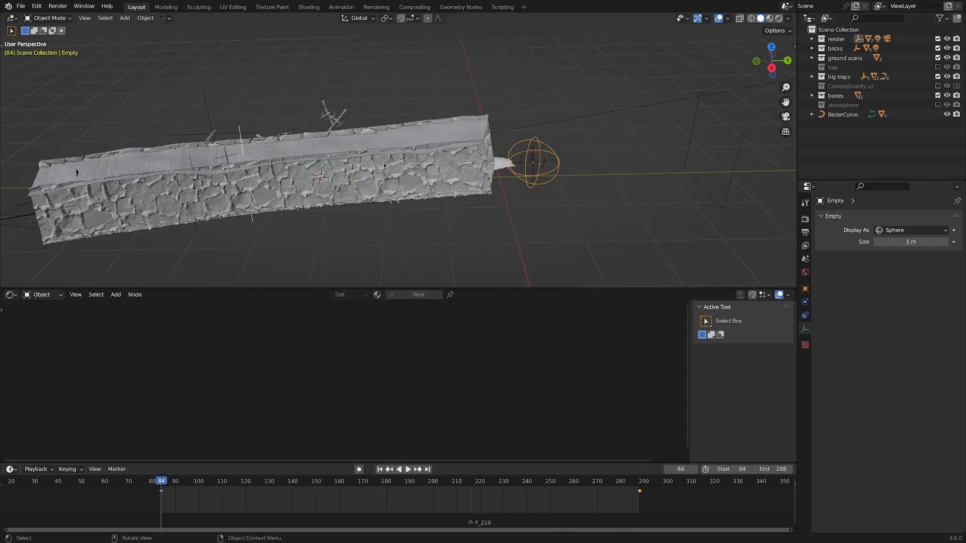
pyautogui.moveTo(321, 161); pyautogui.dragTo(317, 236, button='middle')
pyautogui.hotkey('alt', 'z')
pyautogui.moveTo(161, 477); pyautogui.dragTo(180, 476)
pyautogui.press('space')
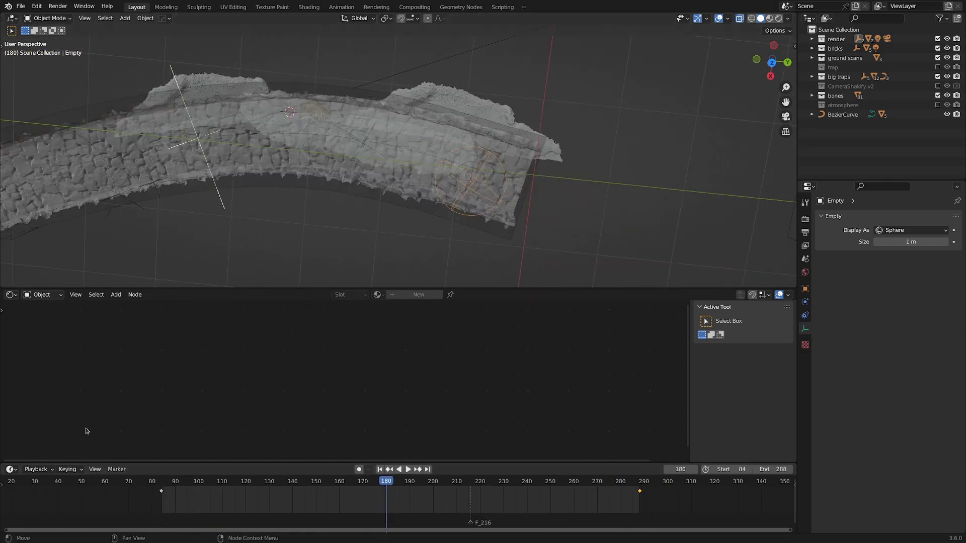
pyautogui.click(157, 484)
pyautogui.press('space')
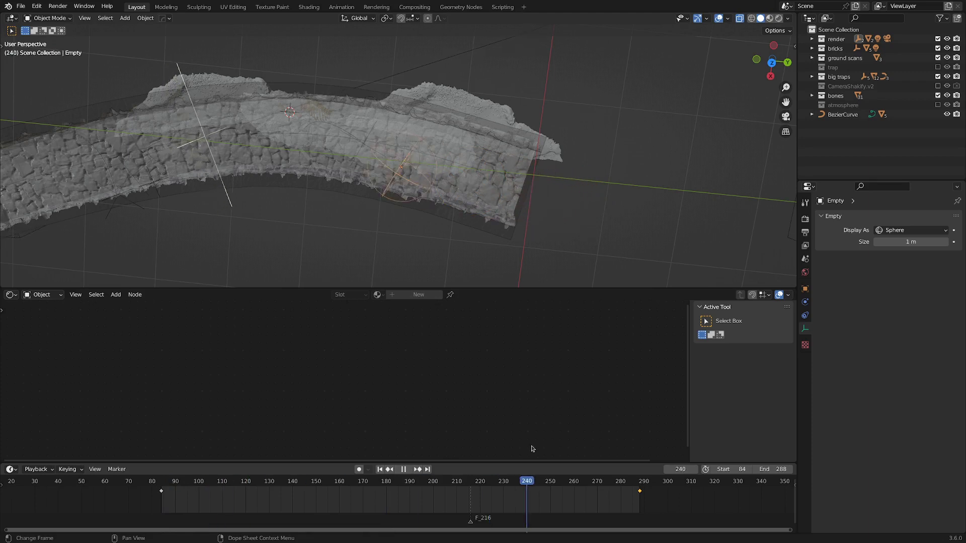
pyautogui.moveTo(586, 434); pyautogui.dragTo(639, 395)
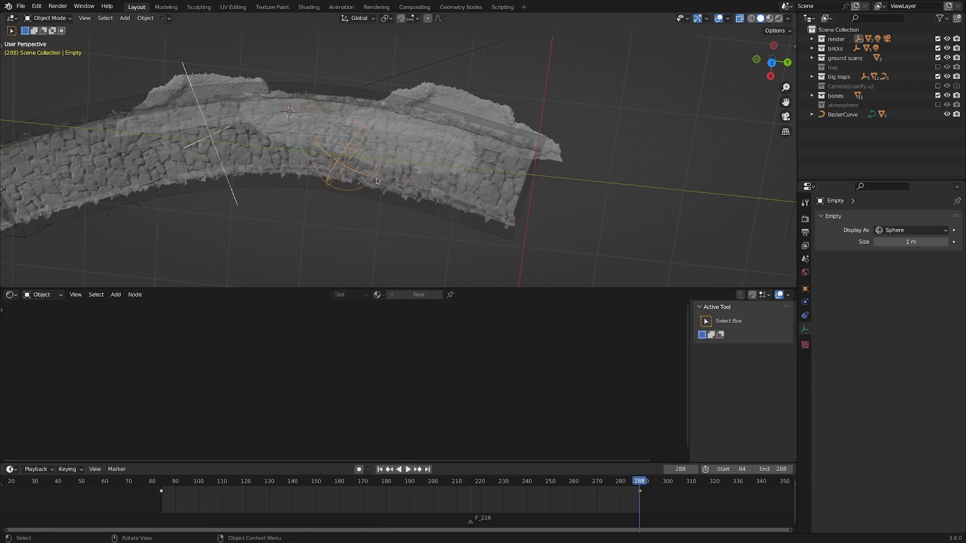
# - Return to the camera view at frame 219, enlarge the 3D viewport, and enable the atmosphere collection
pyautogui.press('KP_0')
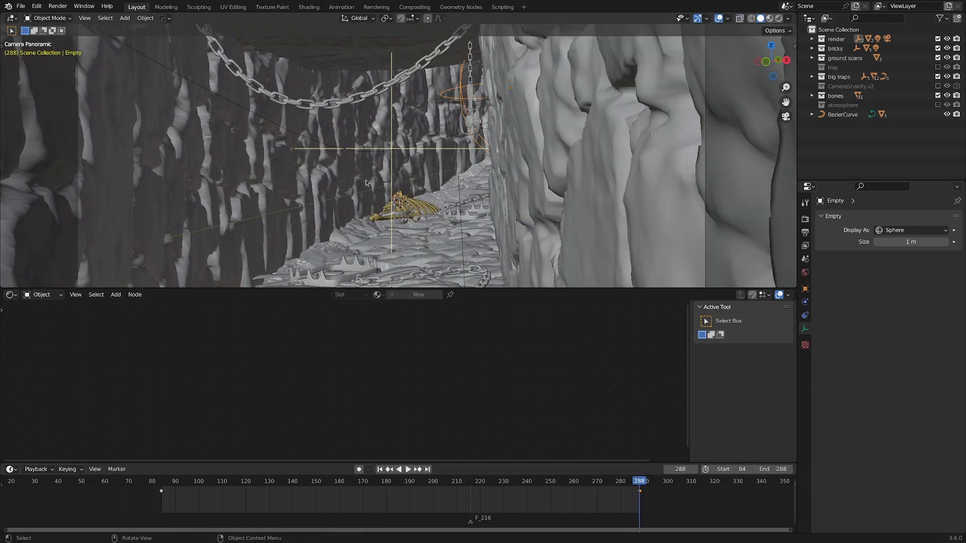
pyautogui.click(478, 483)
pyautogui.scroll(-2, 476, 184)
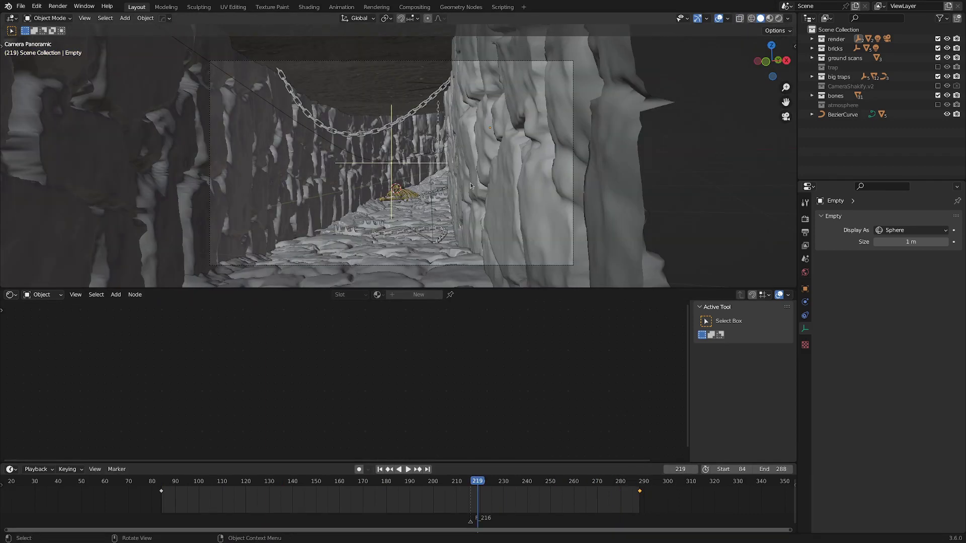
pyautogui.moveTo(487, 289); pyautogui.dragTo(473, 410)
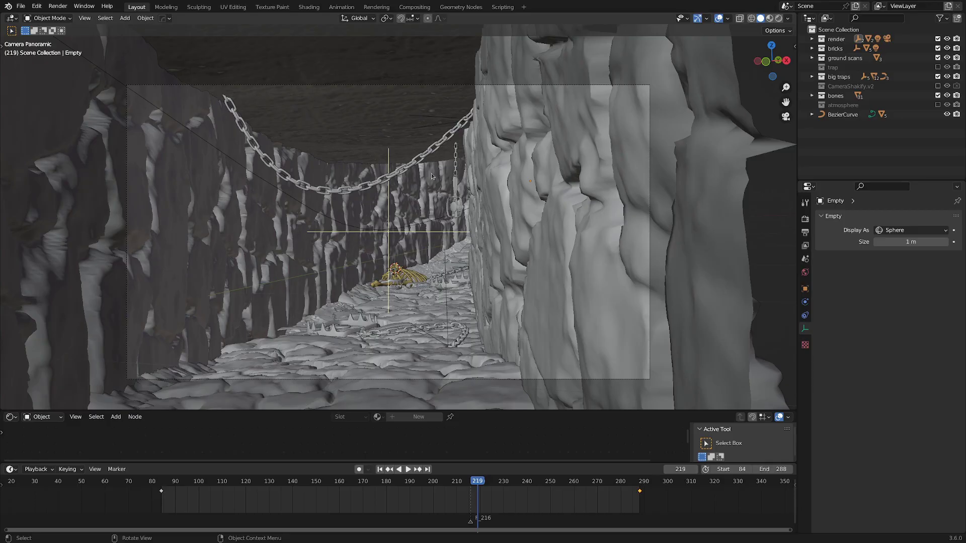
pyautogui.click(937, 105)
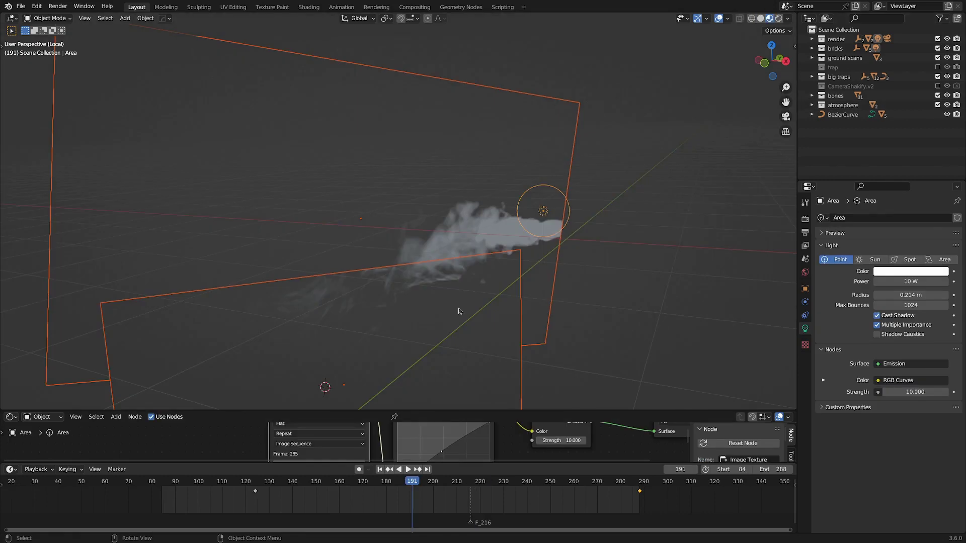
# - Play the isolated smoke planes, select looping_slow4, and examine it from a free angle and through the camera
pyautogui.moveTo(459, 311); pyautogui.dragTo(425, 311, button='middle')
pyautogui.press('space')
pyautogui.click(452, 240)
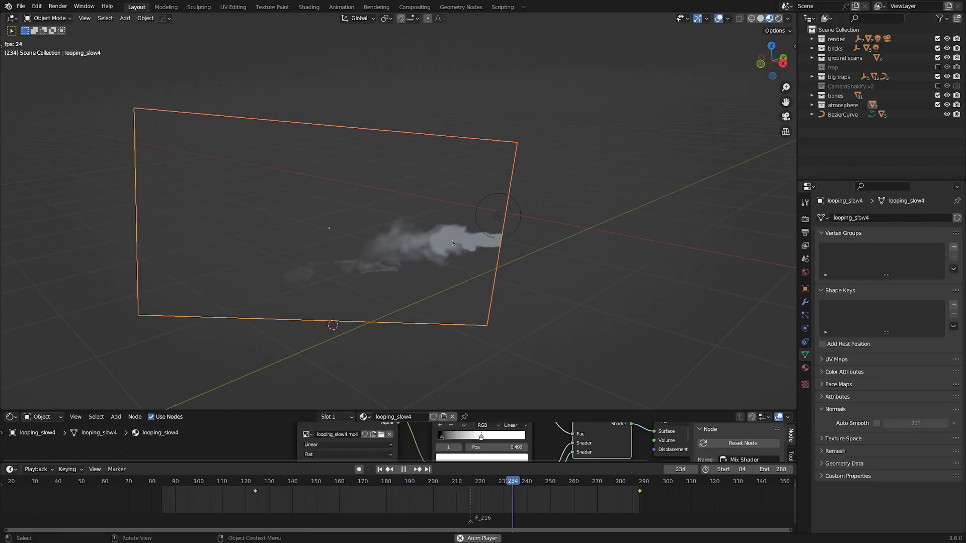
pyautogui.moveTo(434, 277); pyautogui.dragTo(468, 259, button='middle')
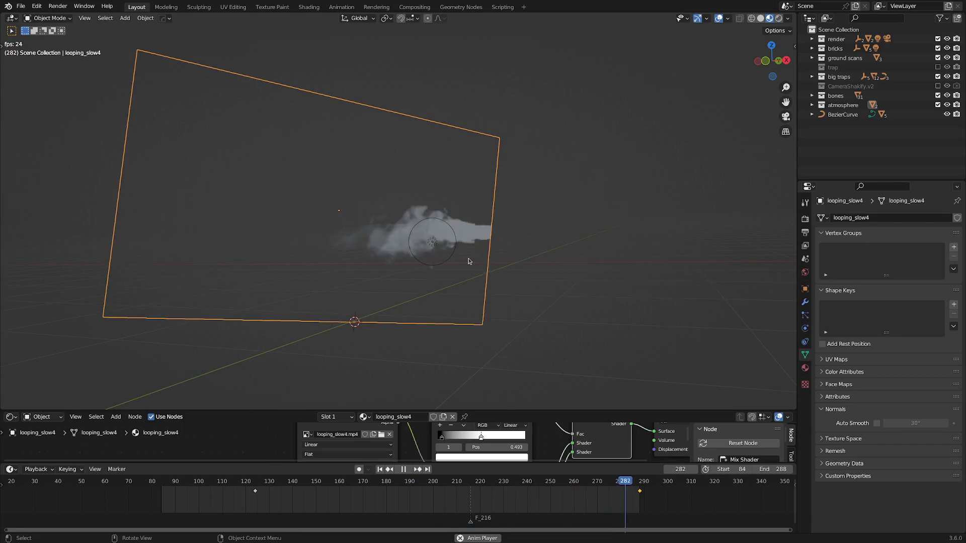
pyautogui.press('KP_0')
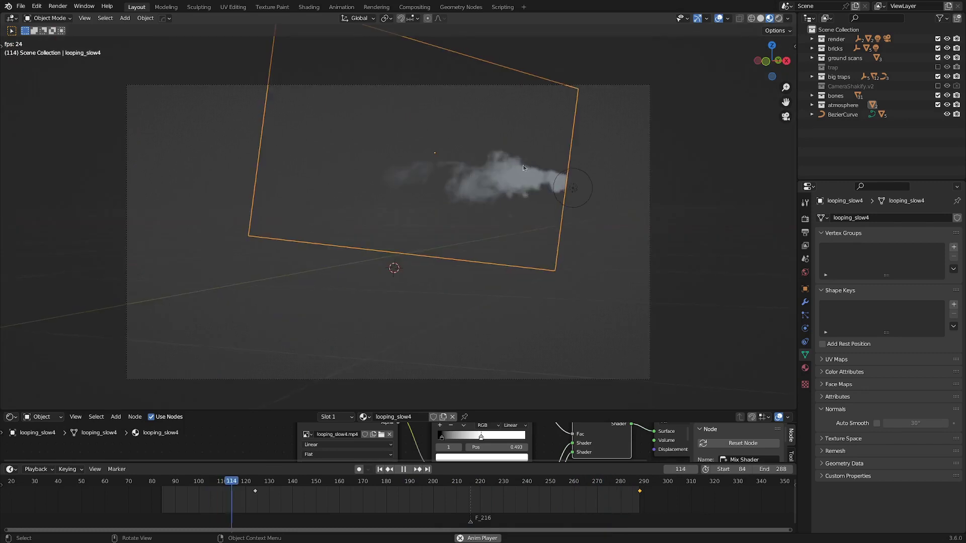
pyautogui.scroll(3, 554, 181)
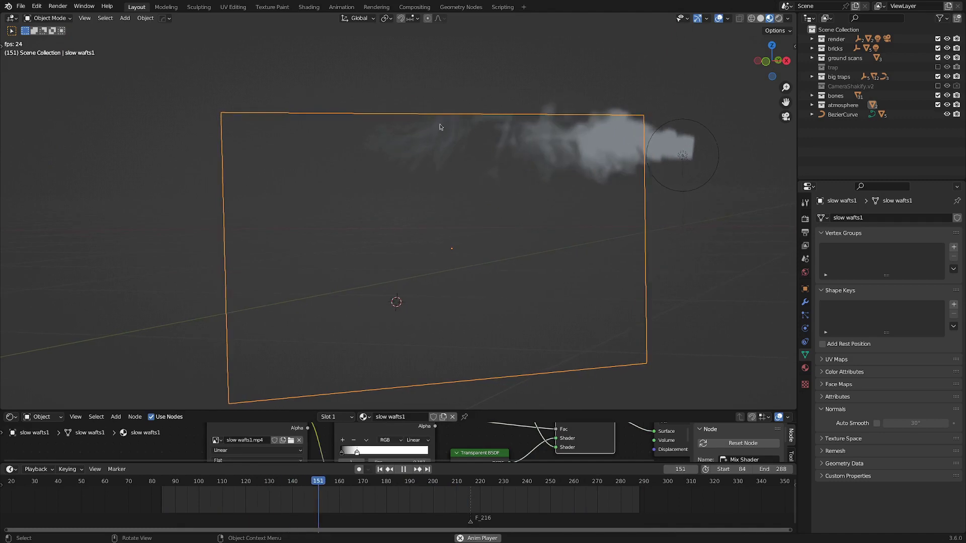
# - Scrub and play the looping_slow4 smoke with the light through the camera, and exit local view to show the full corridor
pyautogui.hotkey('alt', 'a')
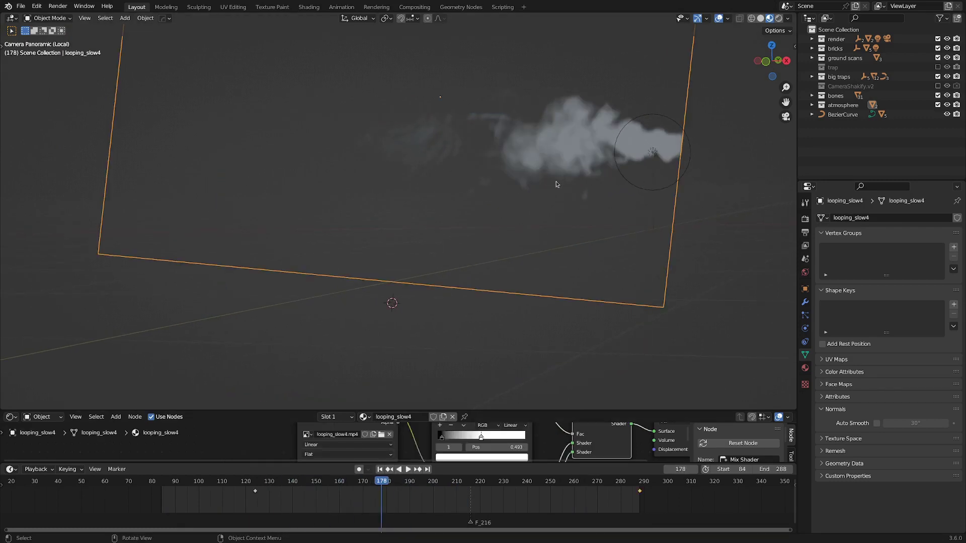
pyautogui.moveTo(367, 483); pyautogui.dragTo(472, 466)
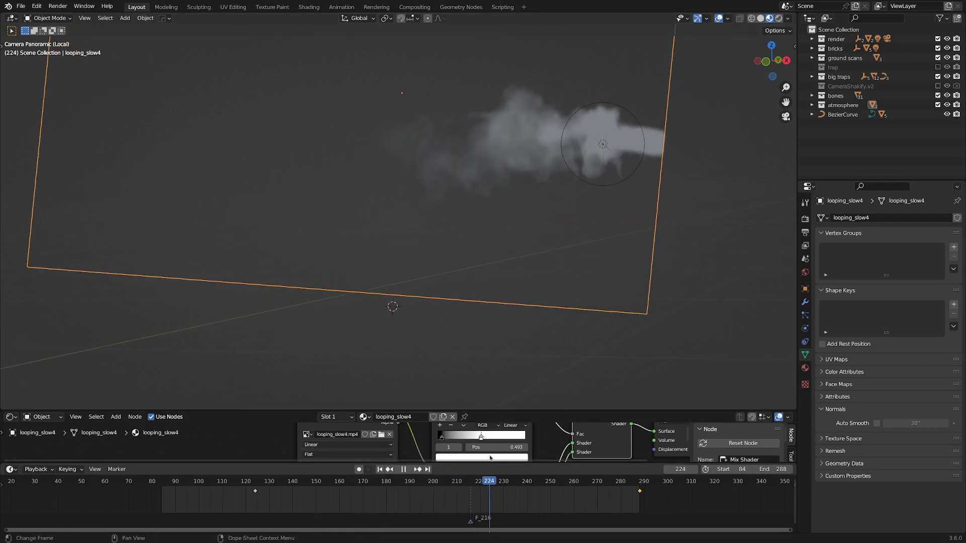
pyautogui.press('space')
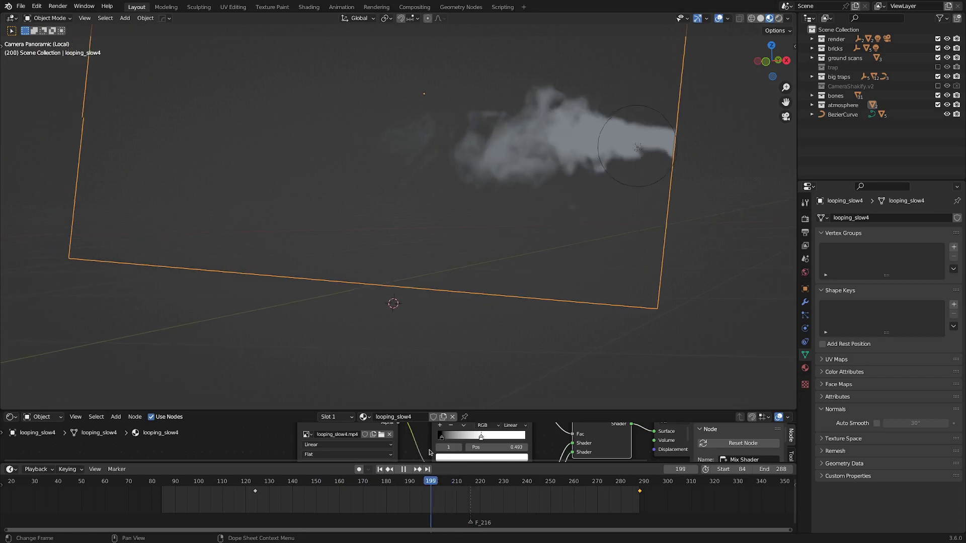
pyautogui.press('KP_Divide')
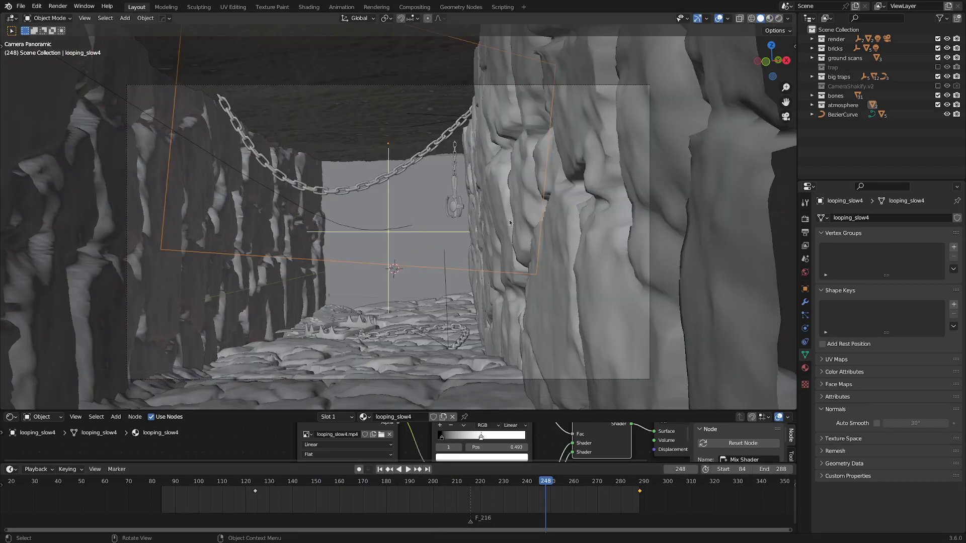